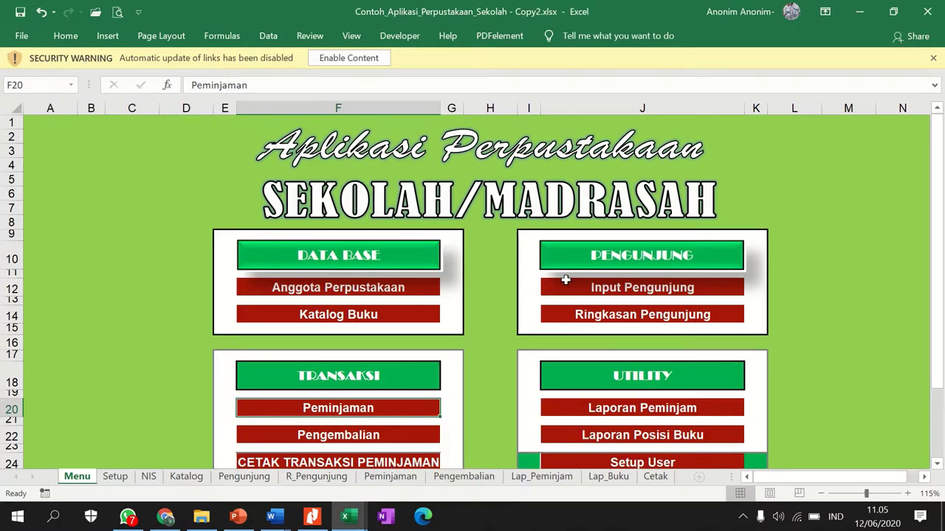
Step: Open the Anggota Perpustakaan member database and select member rows 13 through 36
{"action": "scroll", "coordinate": [564, 281], "scroll_direction": "down", "scroll_amount": 1}
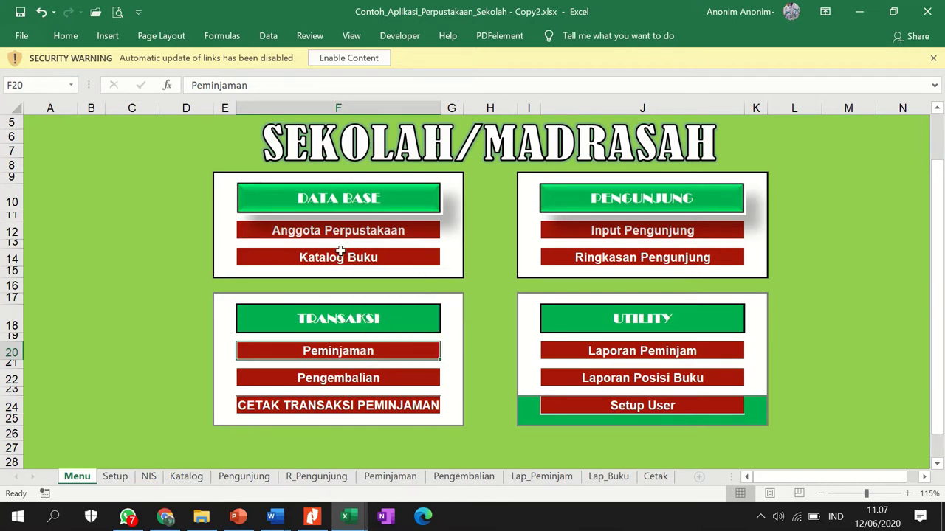
{"action": "left_click", "coordinate": [286, 234]}
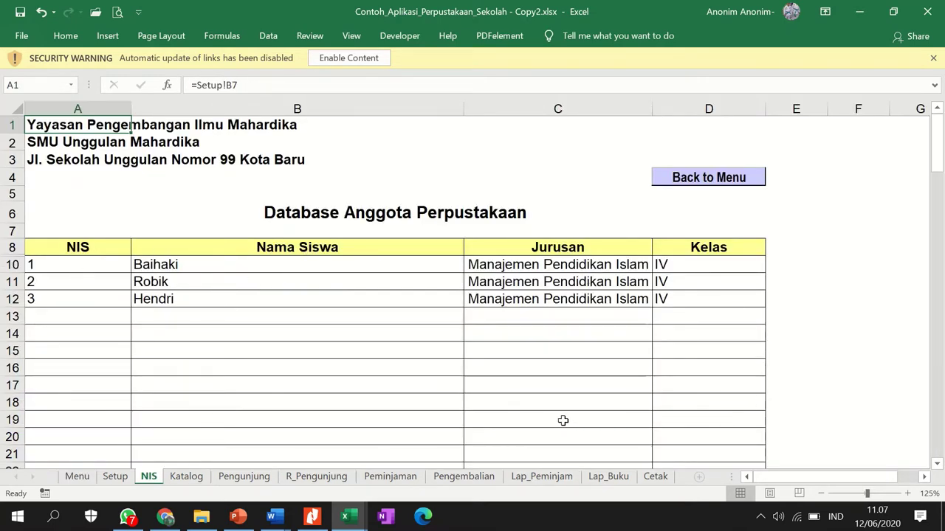
{"action": "mouse_move", "coordinate": [90, 314]}
{"action": "left_mouse_down"}
{"action": "mouse_move", "coordinate": [728, 442]}
{"action": "mouse_move", "coordinate": [728, 464]}
{"action": "left_mouse_up"}
{"action": "left_click", "coordinate": [453, 314]}
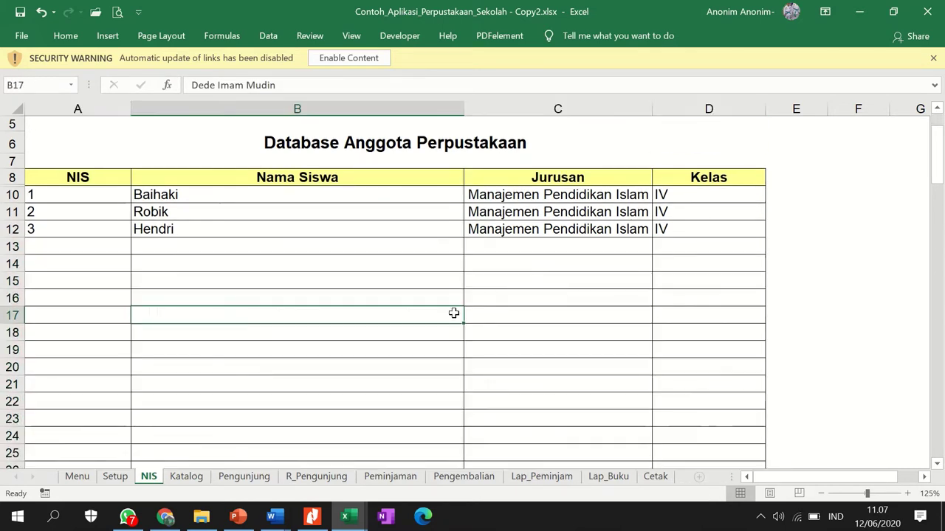
{"action": "left_click", "coordinate": [521, 260]}
{"action": "left_click", "coordinate": [147, 245]}
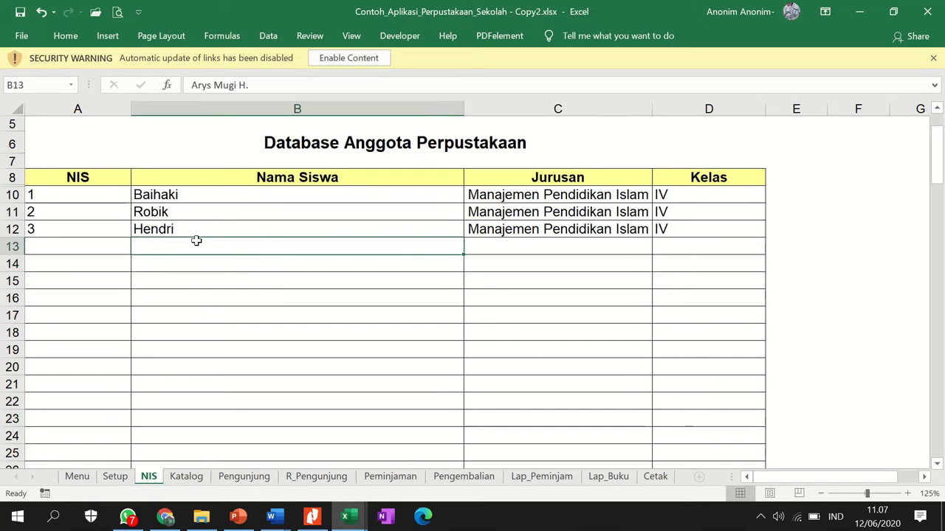
{"action": "mouse_move", "coordinate": [10, 246]}
{"action": "left_mouse_down"}
{"action": "mouse_move", "coordinate": [1, 515]}
{"action": "mouse_move", "coordinate": [11, 348]}
{"action": "left_mouse_up"}
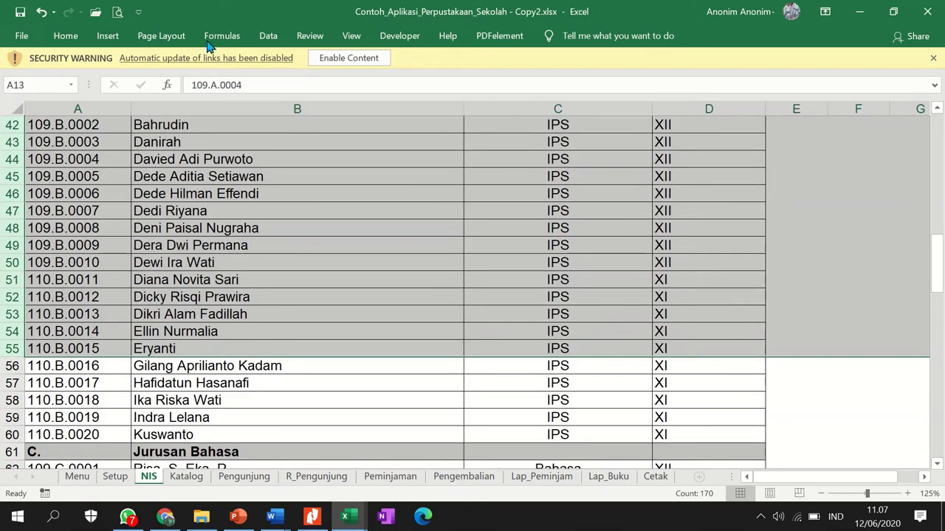
Step: Set the Ribbon Display Options to Show Tabs and Commands
{"action": "left_click", "coordinate": [825, 12]}
{"action": "left_click", "coordinate": [830, 139]}
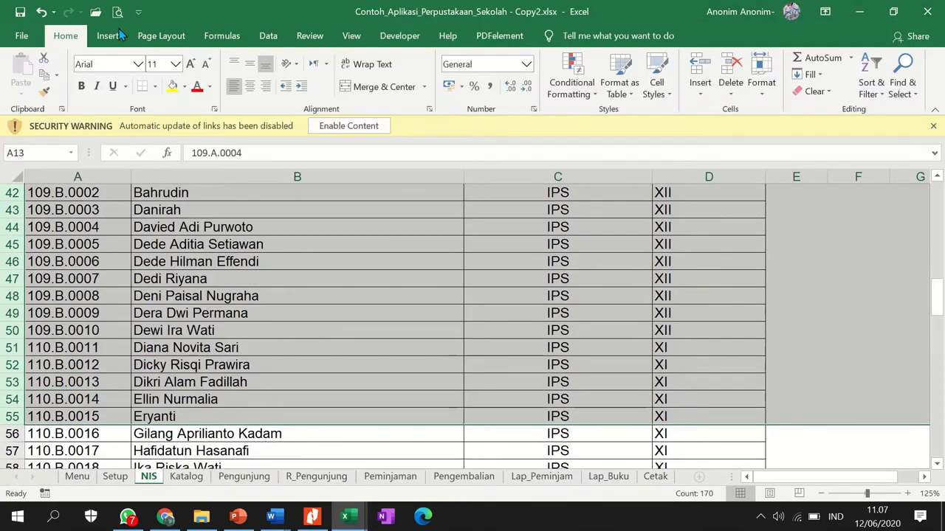
{"action": "left_click", "coordinate": [210, 86]}
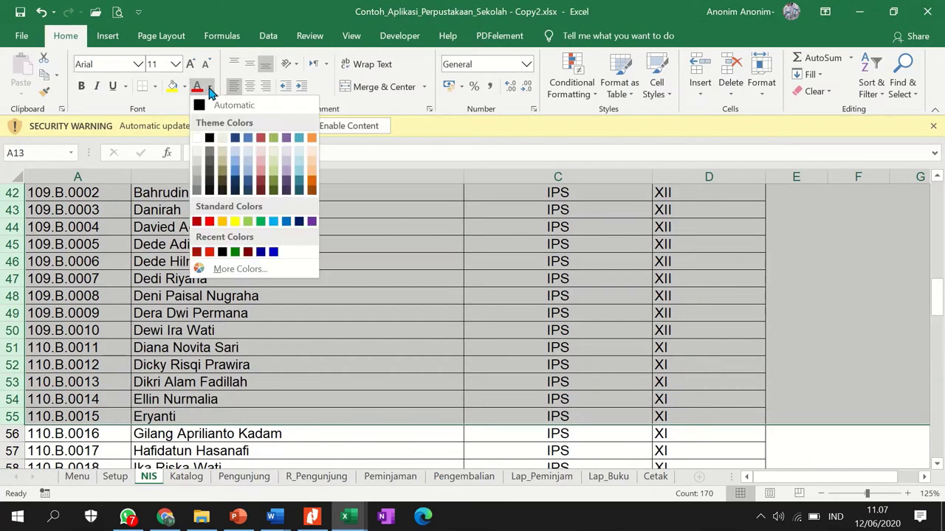
{"action": "left_click", "coordinate": [205, 107]}
{"action": "scroll", "coordinate": [352, 253], "scroll_direction": "up", "scroll_amount": 14}
{"action": "scroll", "coordinate": [352, 253], "scroll_direction": "down", "scroll_amount": 4}
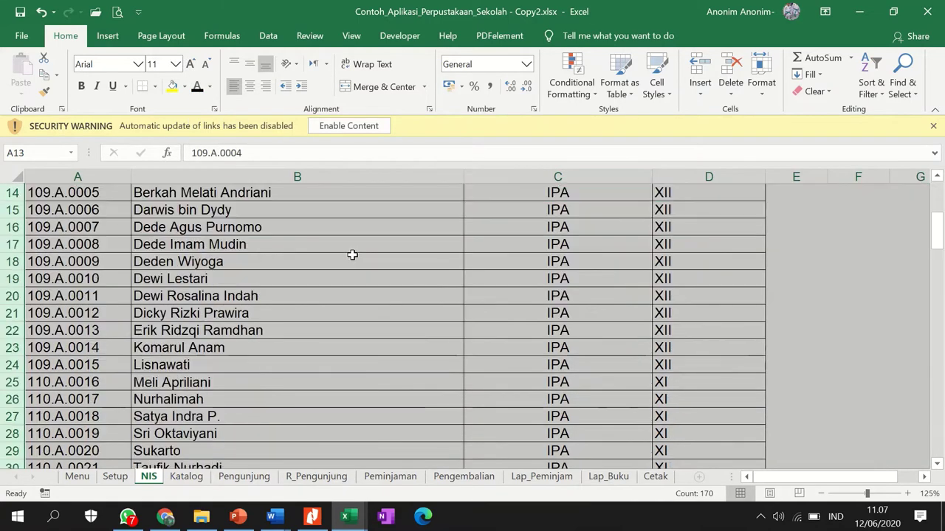
{"action": "scroll", "coordinate": [347, 262], "scroll_direction": "up", "scroll_amount": 4}
Step: Select member records A10:D17, then go back to the main Menu sheet
{"action": "left_click", "coordinate": [333, 398]}
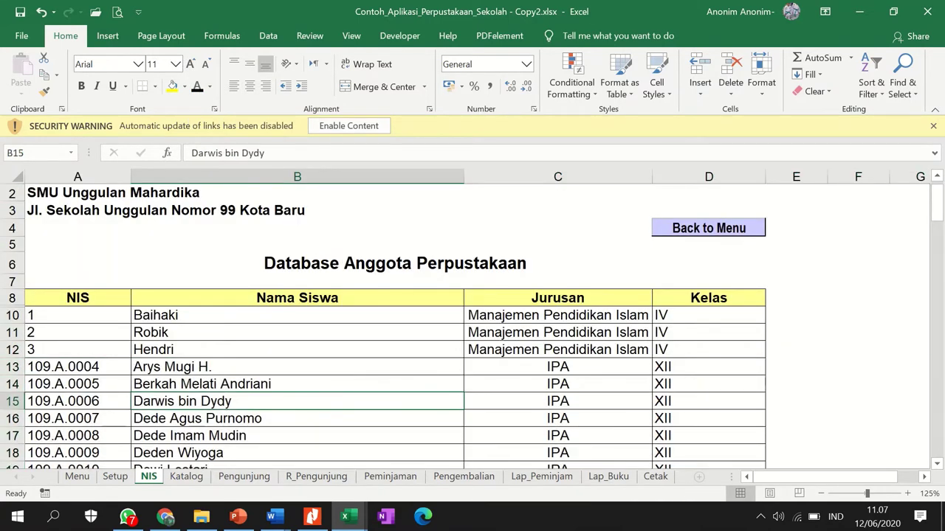
{"action": "mouse_move", "coordinate": [72, 324]}
{"action": "left_mouse_down"}
{"action": "mouse_move", "coordinate": [674, 438]}
{"action": "mouse_move", "coordinate": [676, 468]}
{"action": "left_mouse_up"}
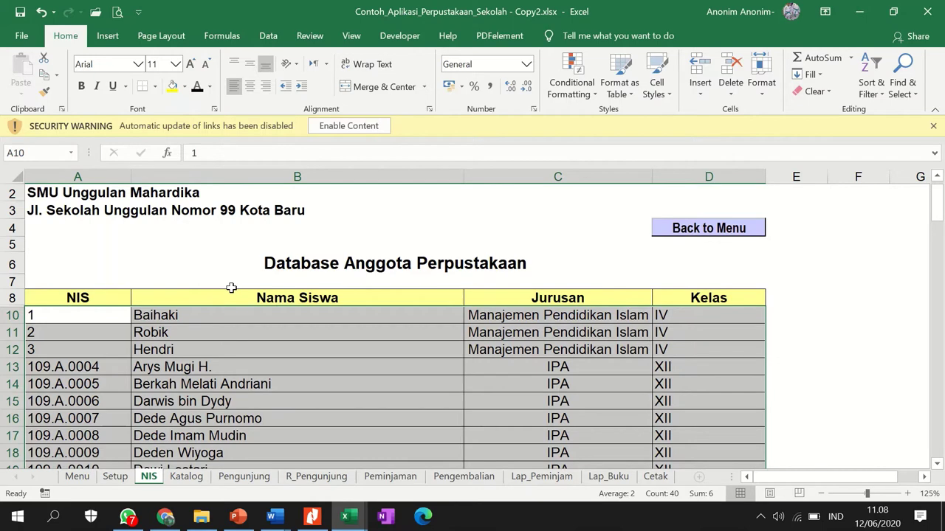
{"action": "left_click", "coordinate": [721, 231]}
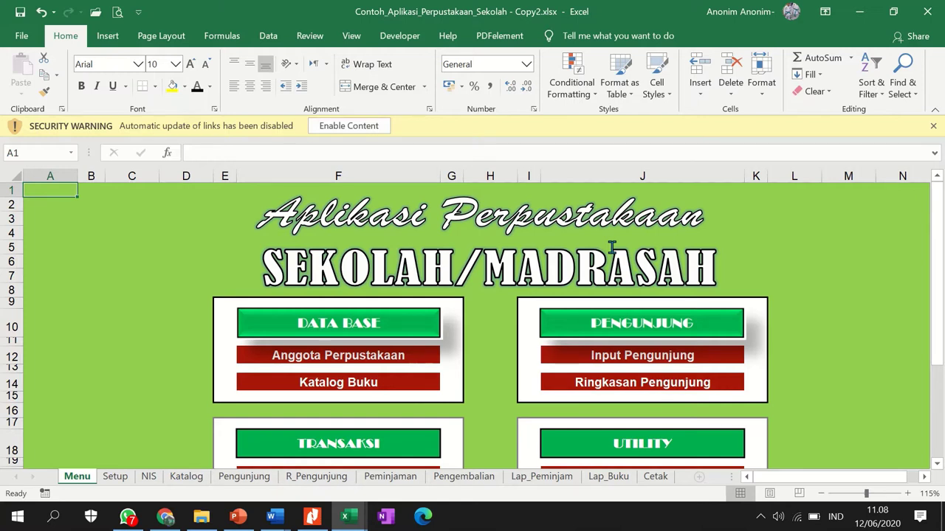
Step: Open the Katalog Buku sheet and select catalogue entries B9:E16, then the KODE header
{"action": "left_click", "coordinate": [355, 392]}
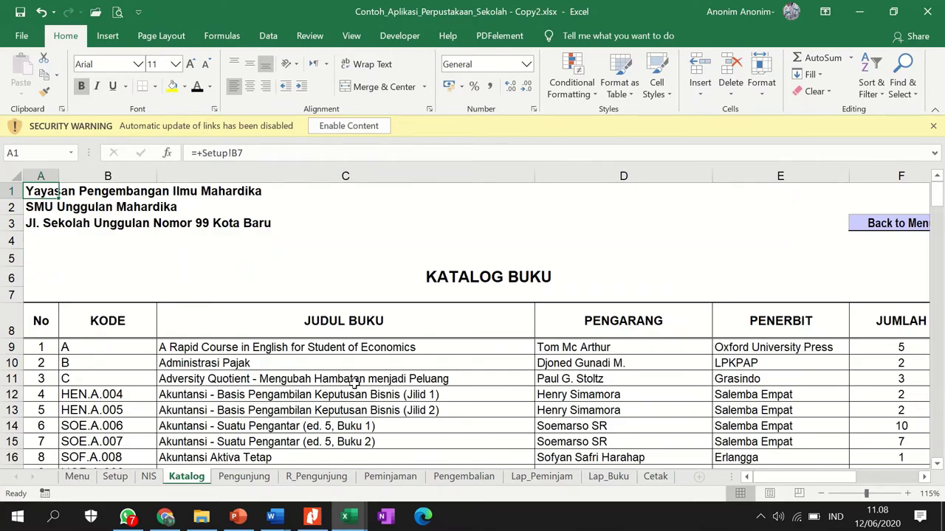
{"action": "scroll", "coordinate": [355, 383], "scroll_direction": "down", "scroll_amount": 1}
{"action": "left_click", "coordinate": [126, 286]}
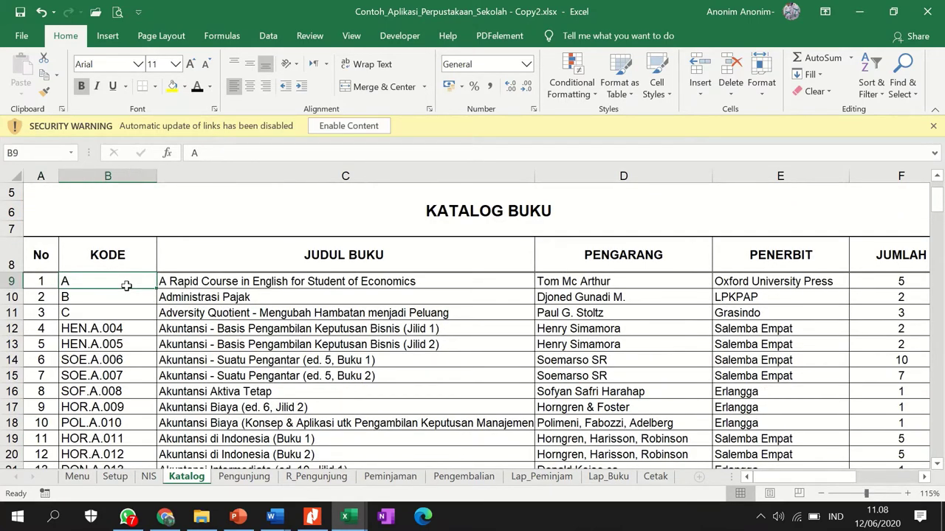
{"action": "left_click_drag", "start_coordinate": [126, 285], "coordinate": [781, 395]}
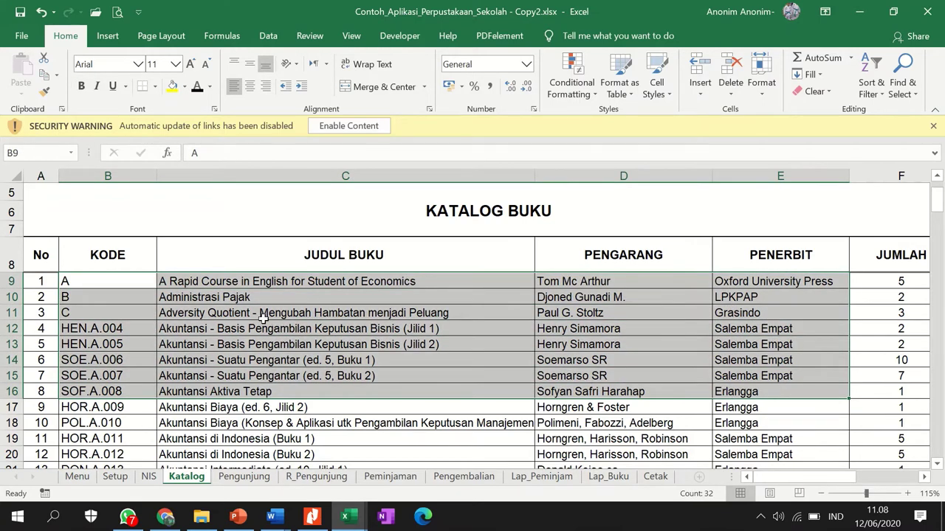
{"action": "left_click", "coordinate": [99, 252]}
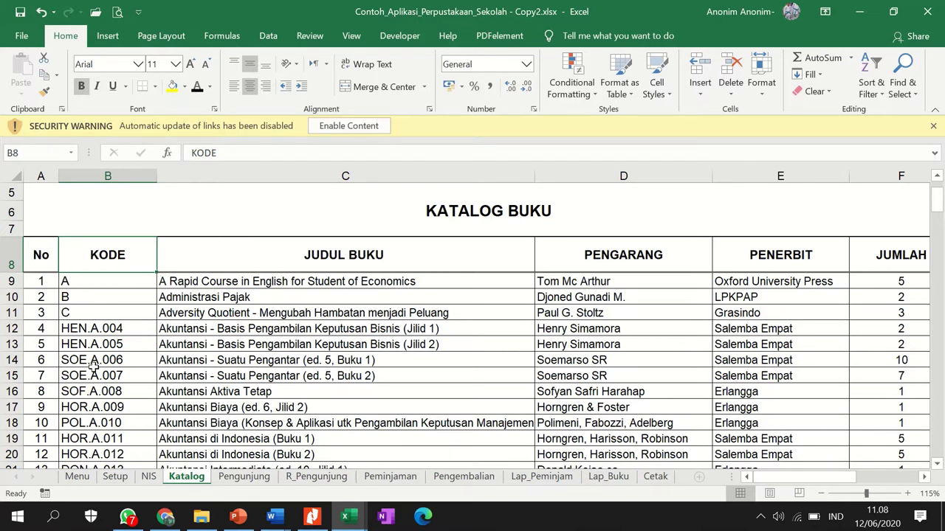
Step: In File Explorer, go to Data (D:) and open the STAI SMQ Bangko folder
{"action": "left_click", "coordinate": [201, 517]}
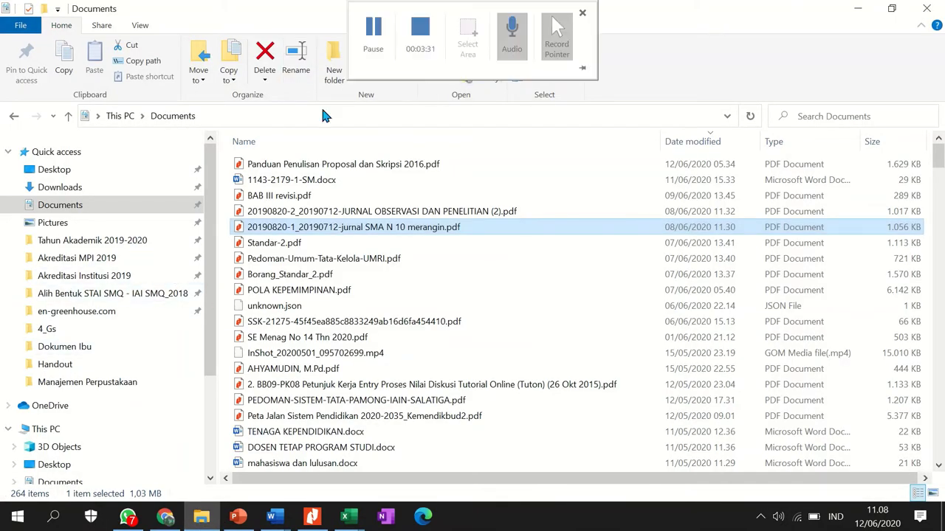
{"action": "scroll", "coordinate": [70, 399], "scroll_direction": "down", "scroll_amount": 1}
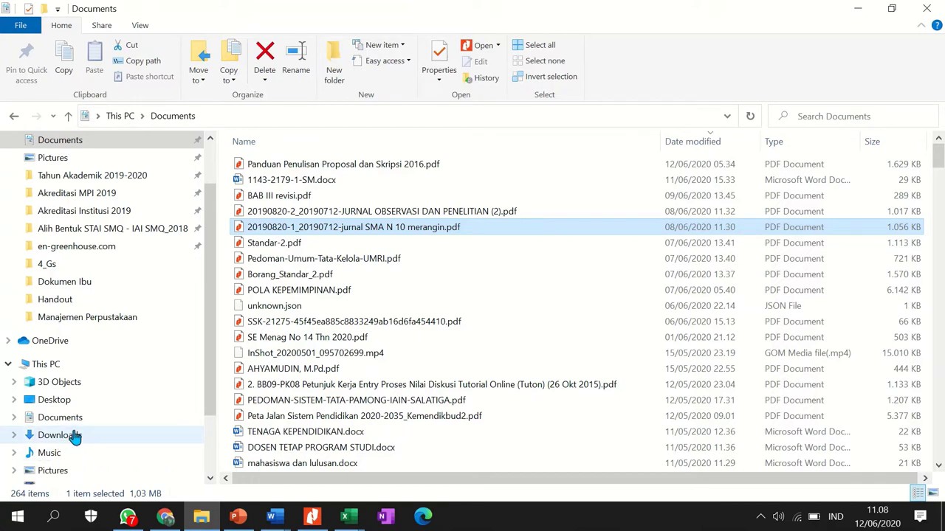
{"action": "scroll", "coordinate": [74, 437], "scroll_direction": "down", "scroll_amount": 1}
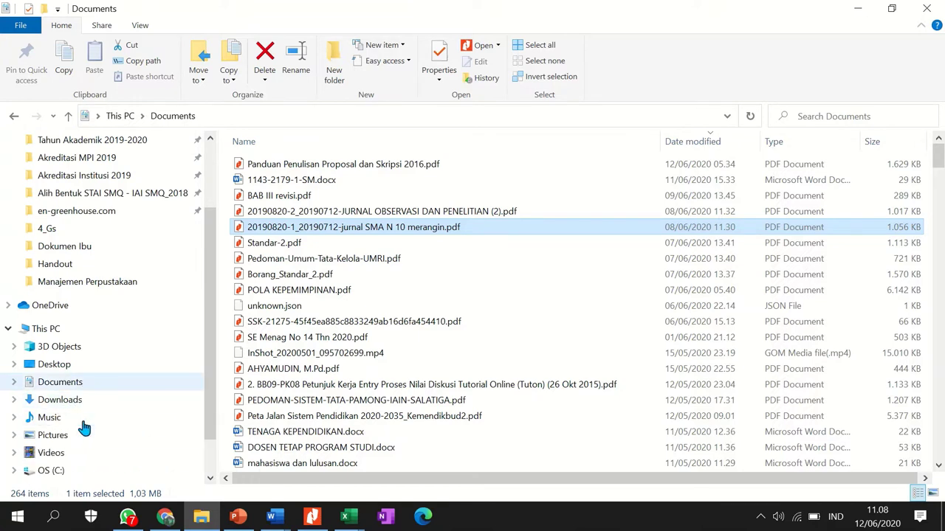
{"action": "scroll", "coordinate": [81, 427], "scroll_direction": "down", "scroll_amount": 1}
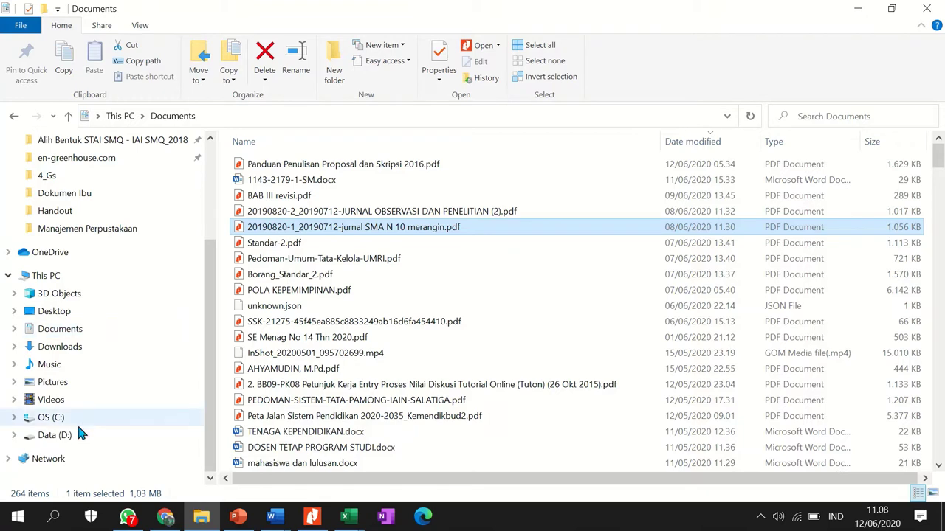
{"action": "left_click", "coordinate": [77, 435]}
{"action": "scroll", "coordinate": [355, 379], "scroll_direction": "down", "scroll_amount": 4}
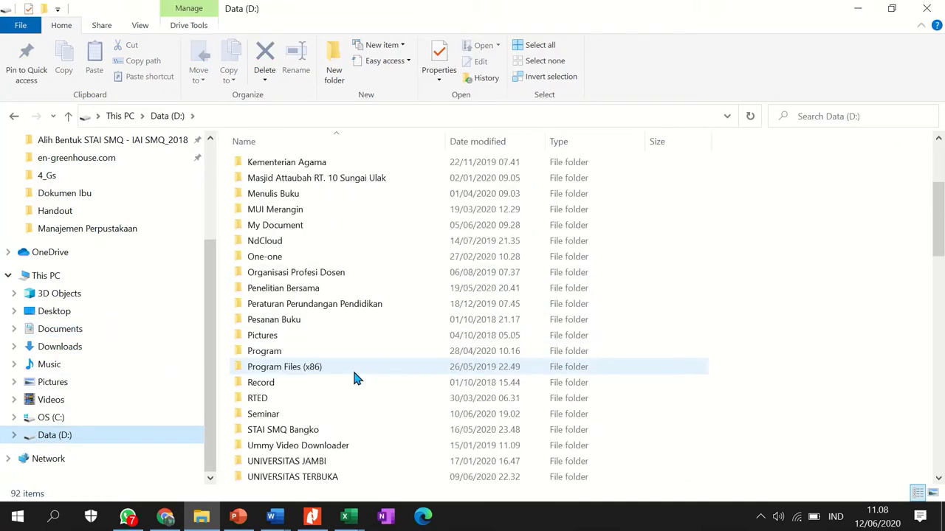
{"action": "double_click", "coordinate": [308, 432]}
Step: Open the PERPUSTAKAAN folder and scroll through its library files
{"action": "scroll", "coordinate": [344, 329], "scroll_direction": "down", "scroll_amount": 3}
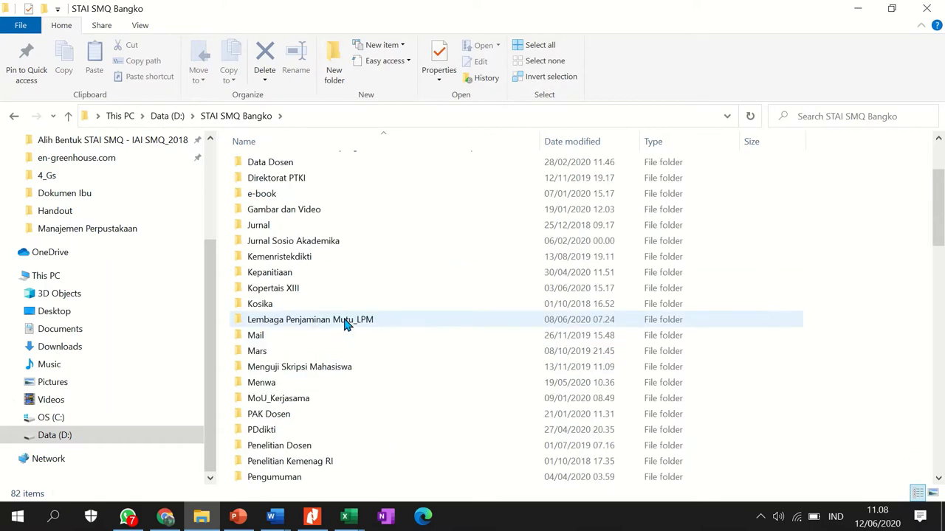
{"action": "scroll", "coordinate": [344, 325], "scroll_direction": "down", "scroll_amount": 1}
{"action": "double_click", "coordinate": [290, 446]}
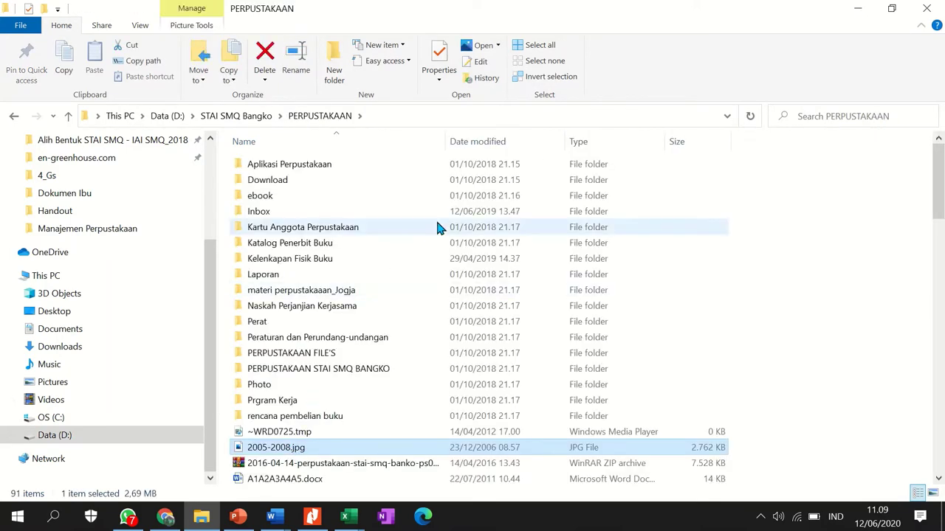
{"action": "scroll", "coordinate": [349, 295], "scroll_direction": "down", "scroll_amount": 4}
{"action": "scroll", "coordinate": [348, 296], "scroll_direction": "down", "scroll_amount": 2}
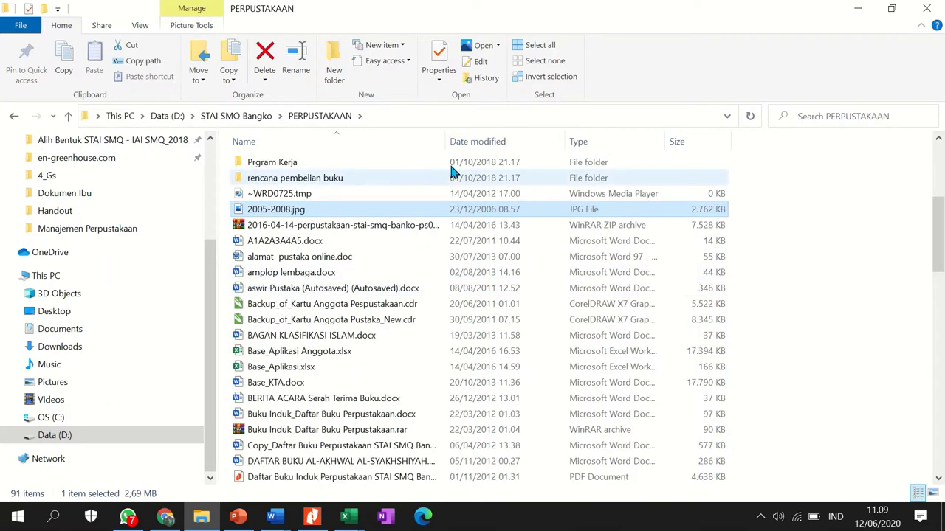
{"action": "left_click_drag", "start_coordinate": [448, 141], "coordinate": [524, 148]}
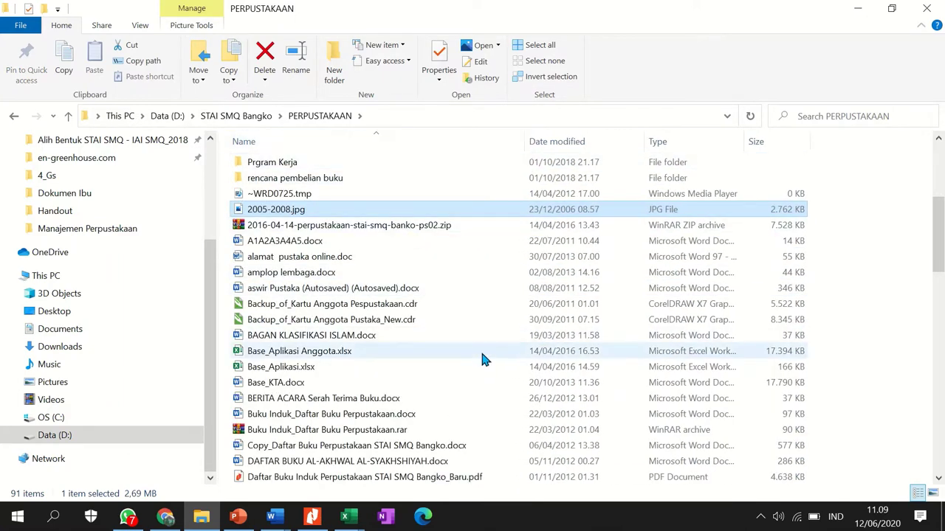
{"action": "scroll", "coordinate": [483, 358], "scroll_direction": "down", "scroll_amount": 3}
{"action": "scroll", "coordinate": [483, 359], "scroll_direction": "down", "scroll_amount": 2}
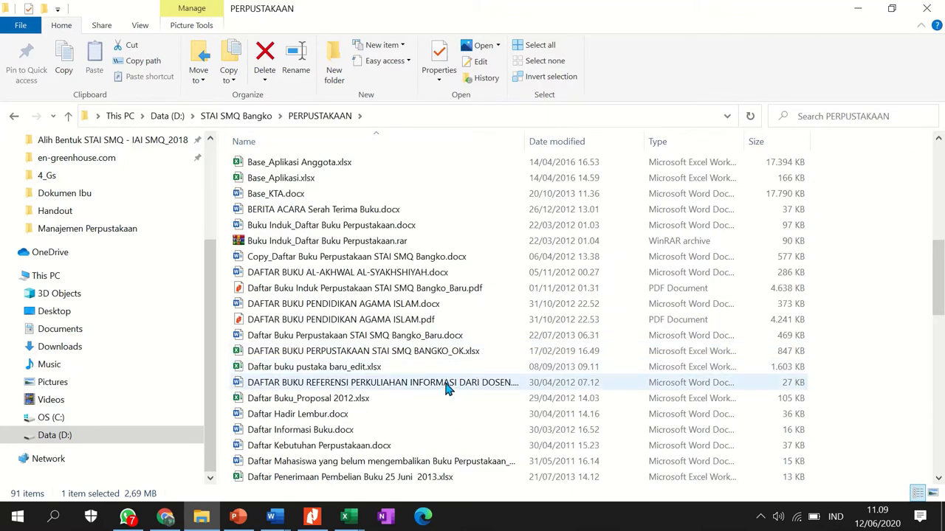
Step: Open DAFTAR BUKU PERPUSTAKAAN STAI SMQ BANGKO_OK.xlsx and browse its sheets to PERPUSTAKAAN
{"action": "double_click", "coordinate": [474, 354]}
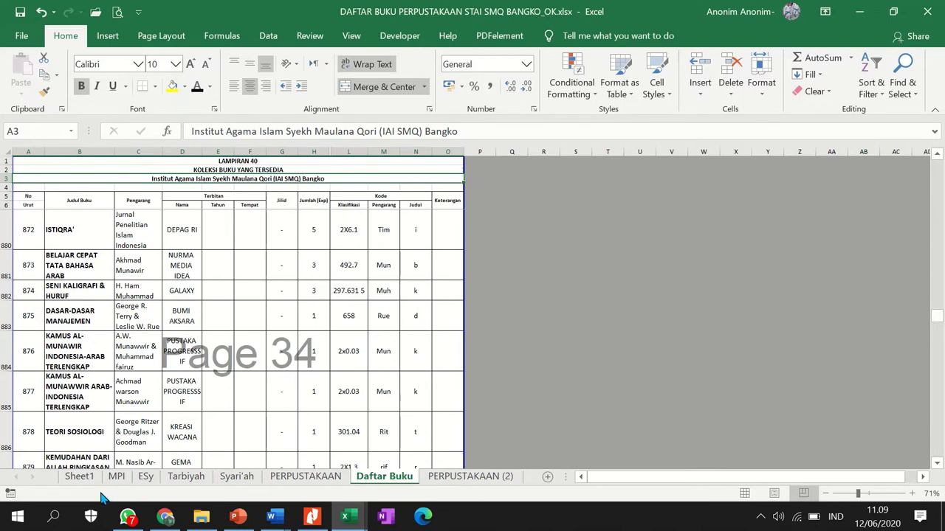
{"action": "left_click", "coordinate": [76, 477]}
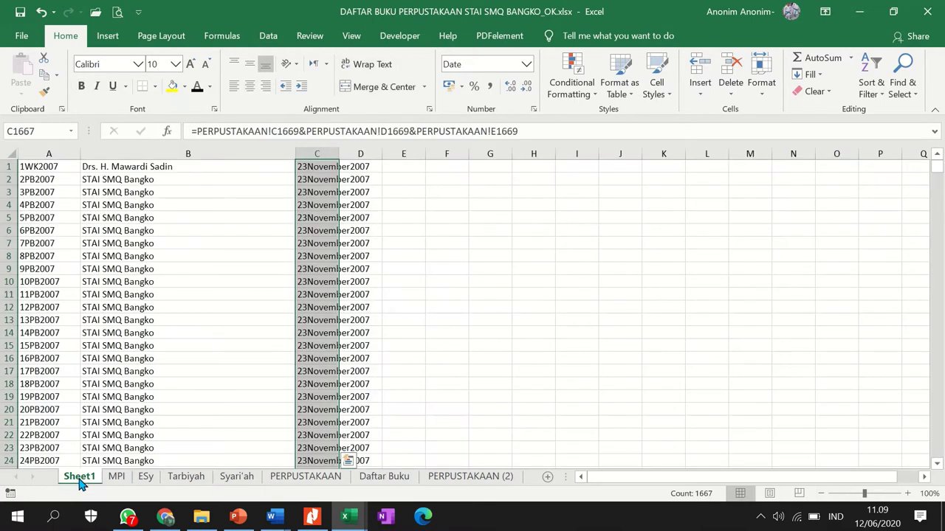
{"action": "left_click", "coordinate": [499, 478]}
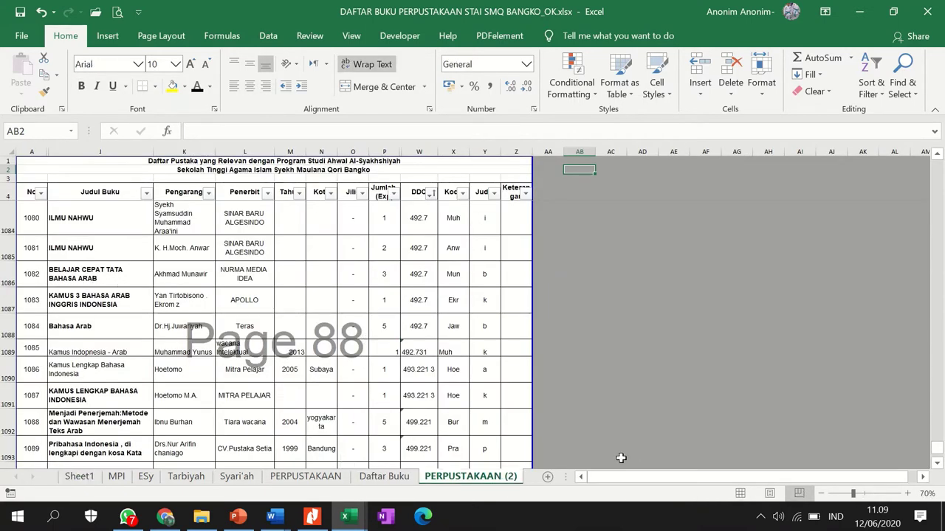
{"action": "left_click", "coordinate": [371, 478]}
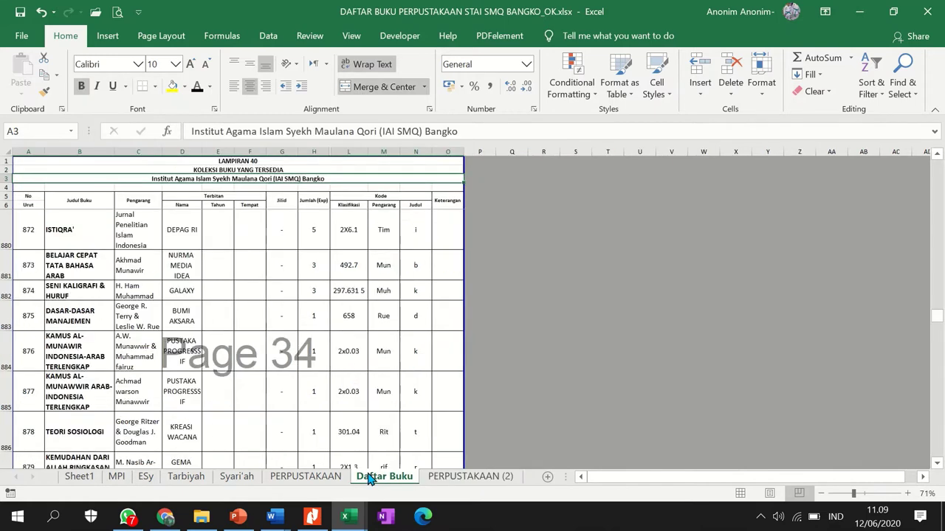
{"action": "left_click", "coordinate": [329, 478]}
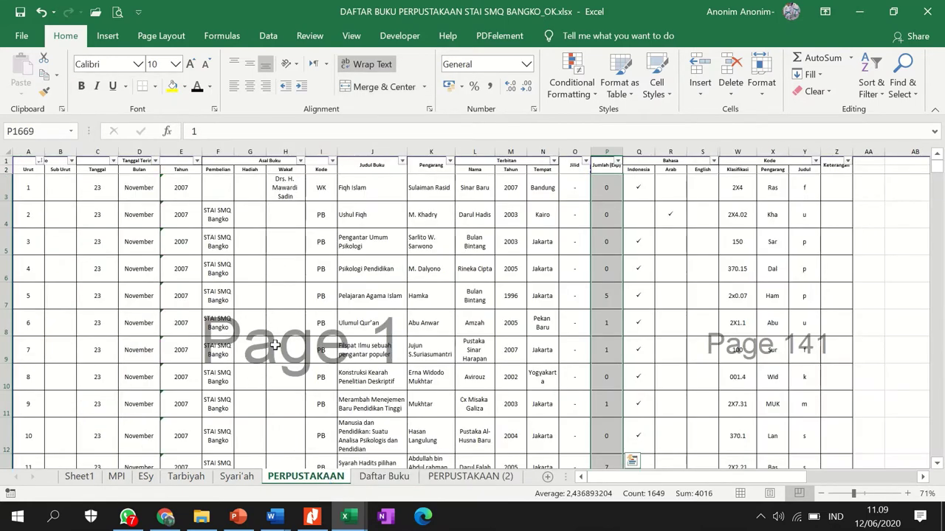
Step: Zoom to 130% and select the first book's Judul code in cell Y3
{"action": "left_click", "coordinate": [373, 286]}
{"action": "scroll", "coordinate": [80, 264], "scroll_direction": "up", "scroll_amount": 3}
{"action": "scroll", "coordinate": [80, 263], "scroll_direction": "up", "scroll_amount": 1}
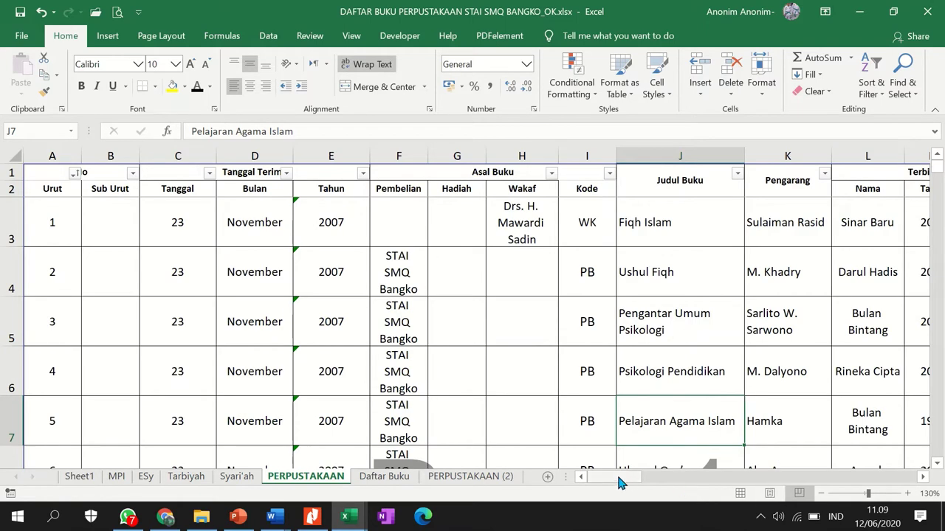
{"action": "left_click_drag", "start_coordinate": [619, 481], "coordinate": [723, 483]}
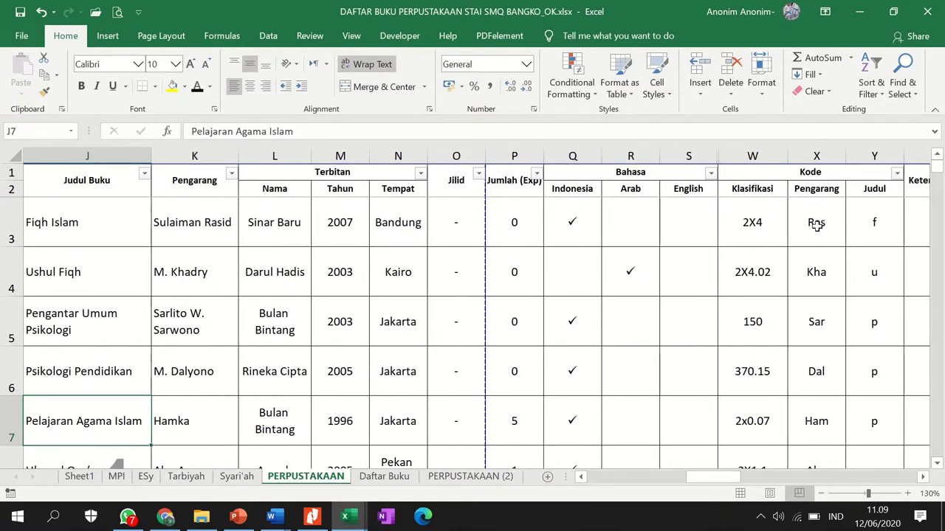
{"action": "left_click", "coordinate": [873, 225]}
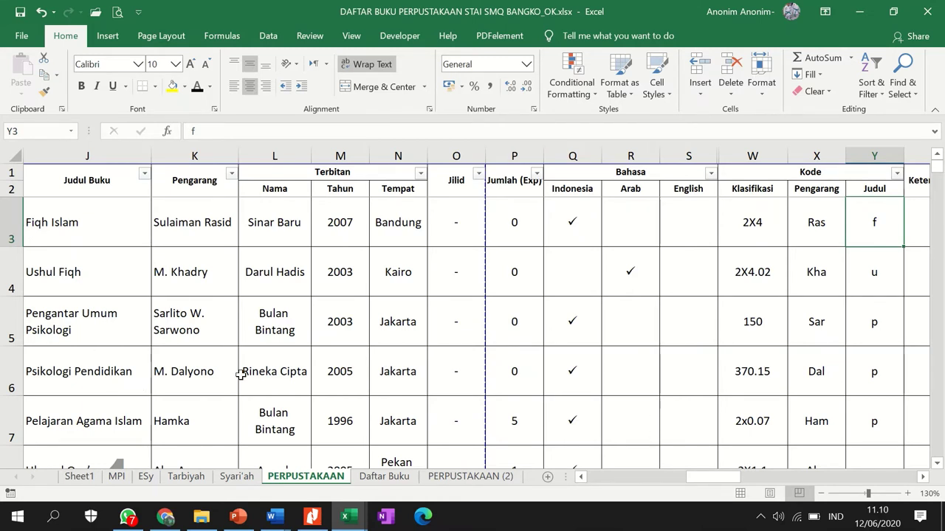
{"action": "mouse_move", "coordinate": [273, 517]}
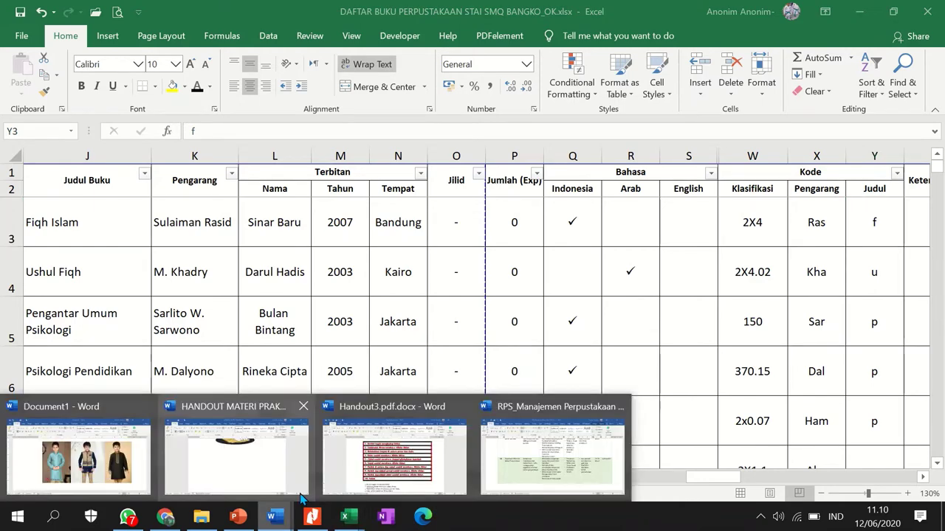
Step: Glance at the Word document, then select the first book's code cells W3:Y3
{"action": "left_click", "coordinate": [553, 461]}
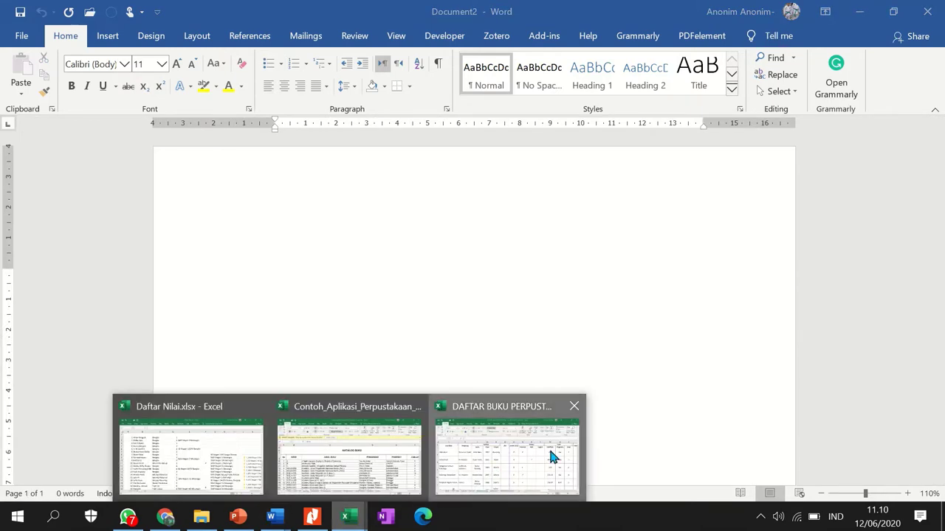
{"action": "left_click", "coordinate": [553, 457]}
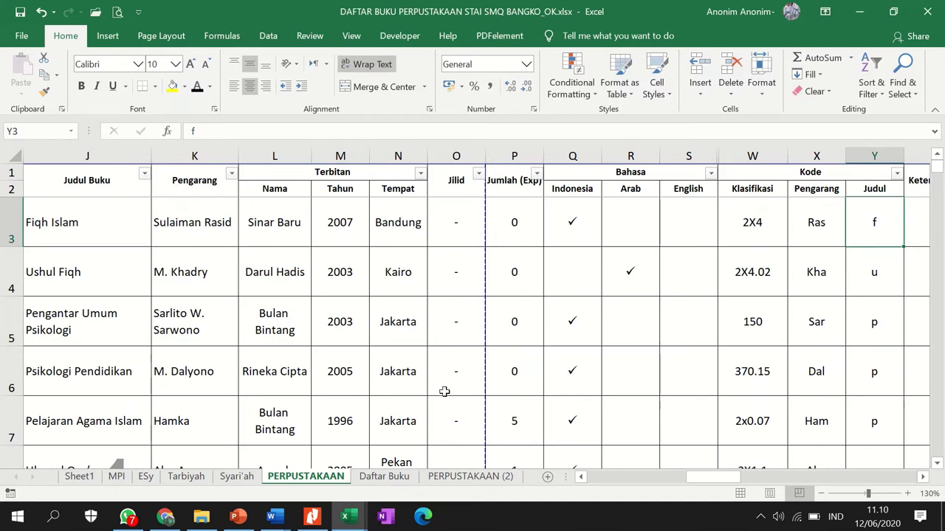
{"action": "left_click_drag", "start_coordinate": [868, 217], "coordinate": [783, 215]}
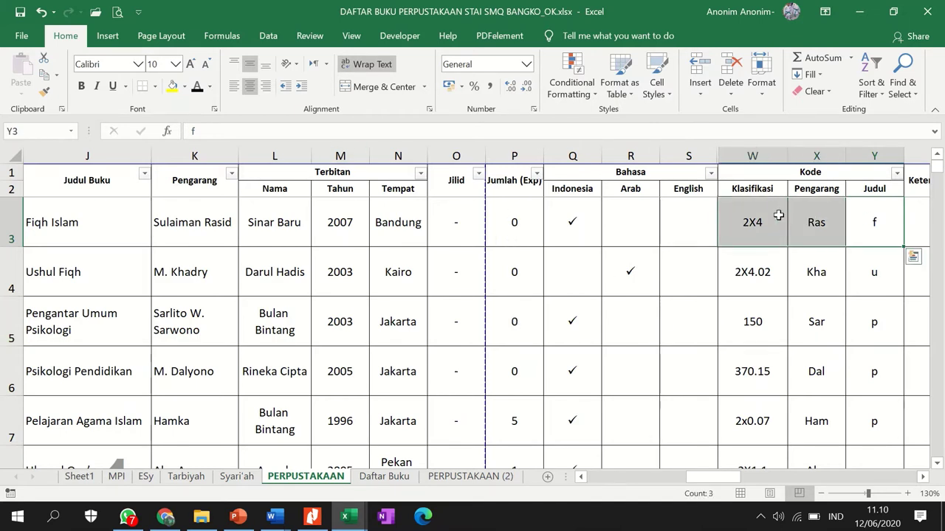
{"action": "key", "text": "ctrl+q"}
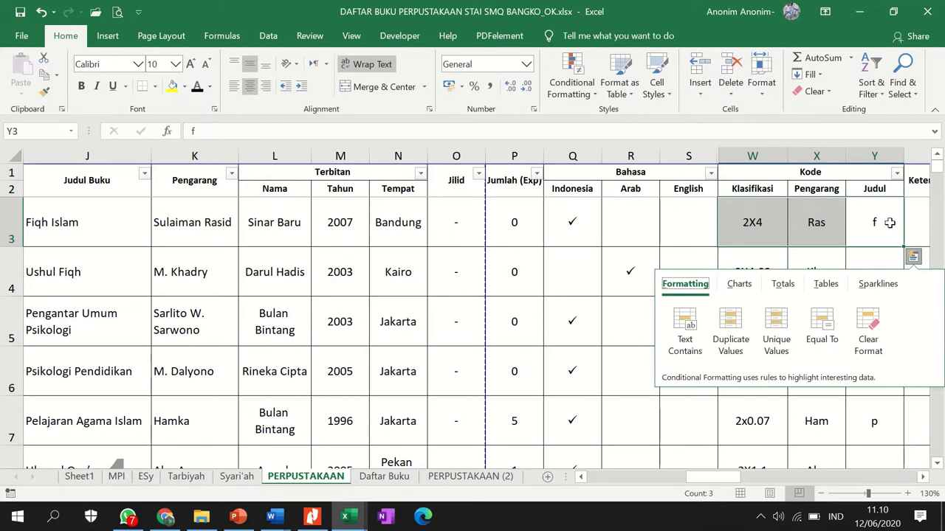
Step: Compare with the Contoh_Aplikasi KODE entries, then copy 2X4, Ras and f from W3:Y3
{"action": "left_click", "coordinate": [360, 521]}
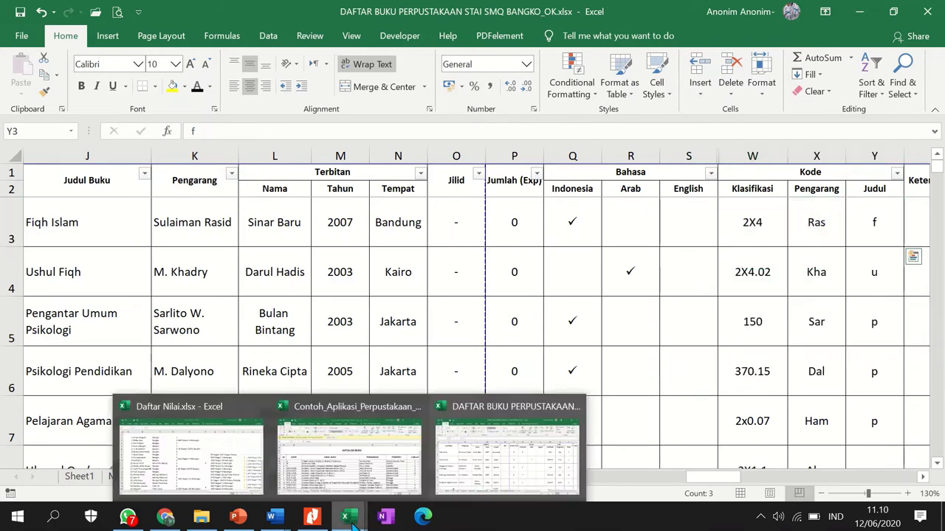
{"action": "left_click", "coordinate": [326, 443]}
{"action": "left_click_drag", "start_coordinate": [115, 285], "coordinate": [101, 316]}
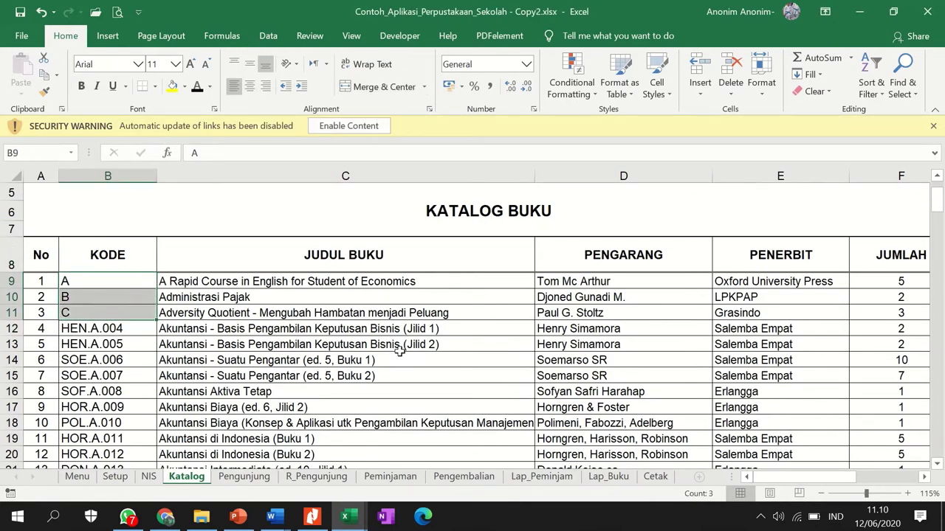
{"action": "left_click", "coordinate": [346, 519]}
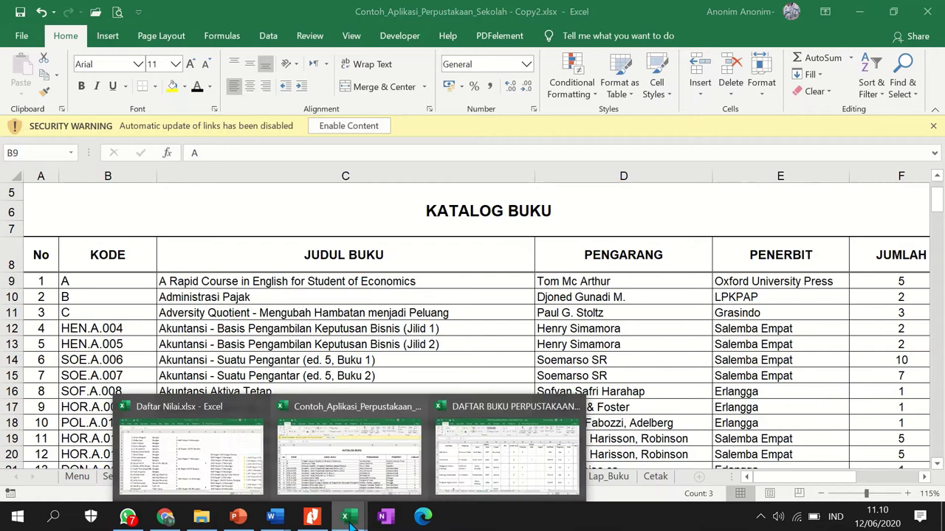
{"action": "left_click", "coordinate": [479, 472]}
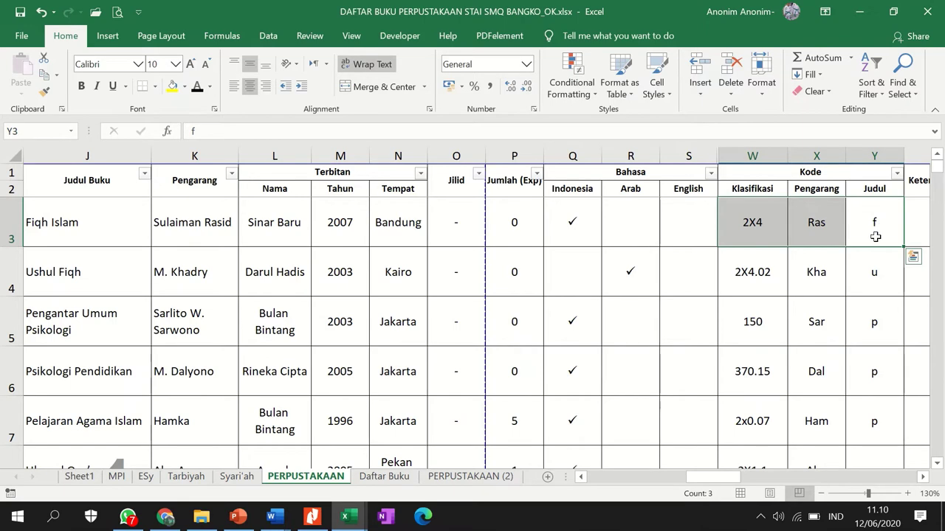
{"action": "key", "text": "ctrl+c"}
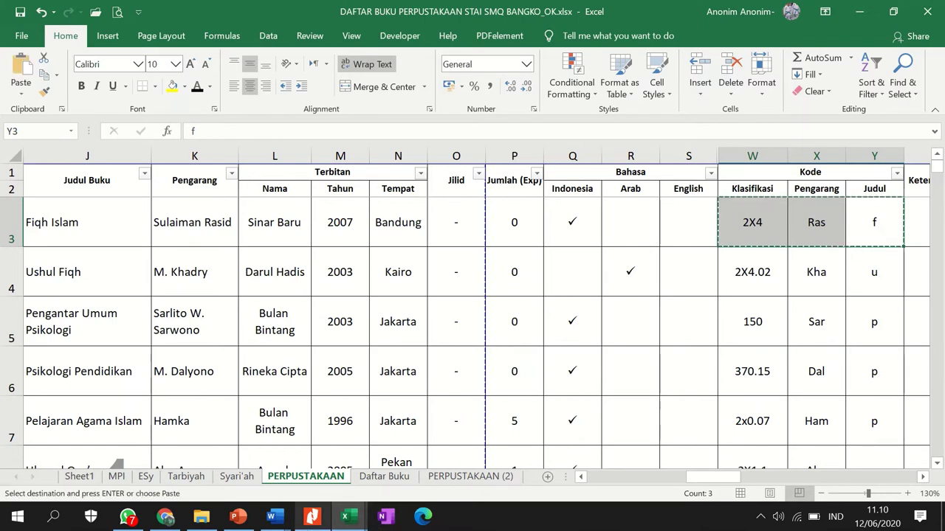
Step: Paste the copied codes into the blank Word document as text only
{"action": "mouse_move", "coordinate": [271, 517]}
{"action": "left_click", "coordinate": [665, 431]}
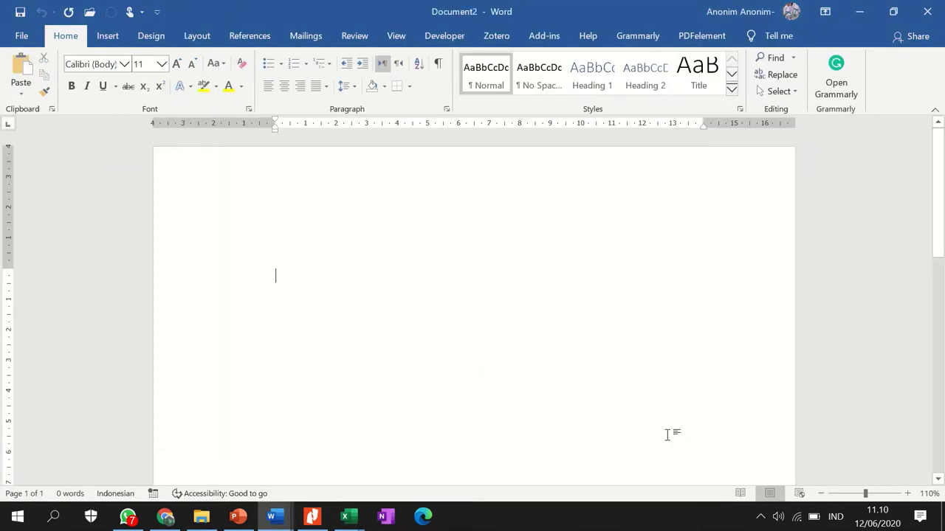
{"action": "right_click", "coordinate": [664, 432]}
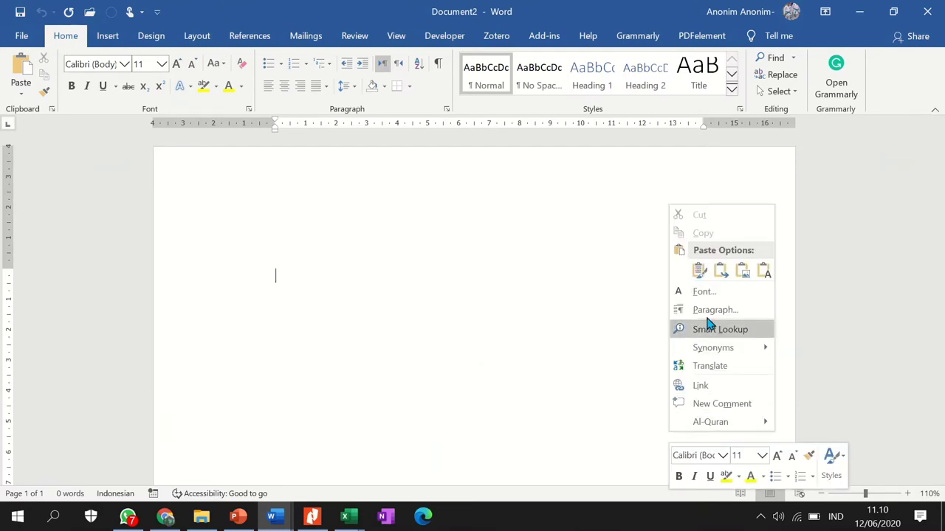
{"action": "left_click", "coordinate": [764, 272]}
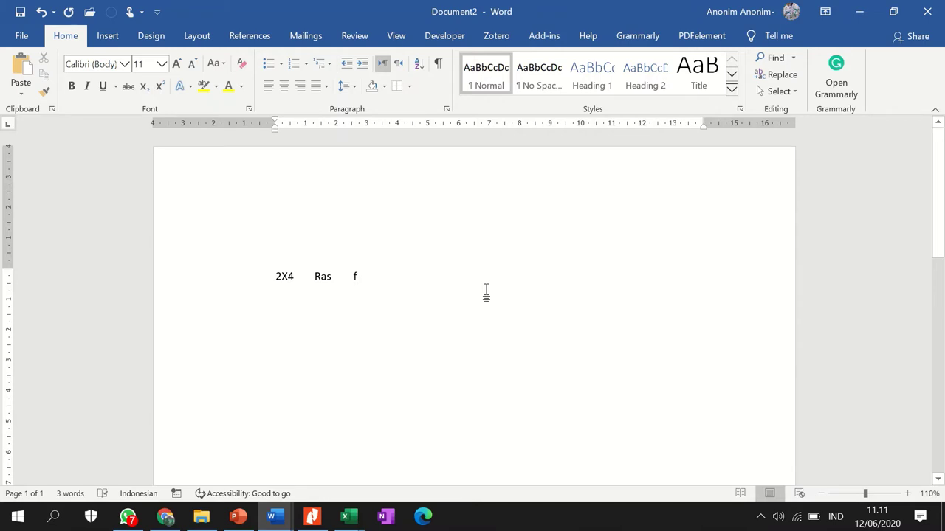
Step: Reorder the codes to Ras, 2X4 and f on separate lines and centre them
{"action": "double_click", "coordinate": [317, 277]}
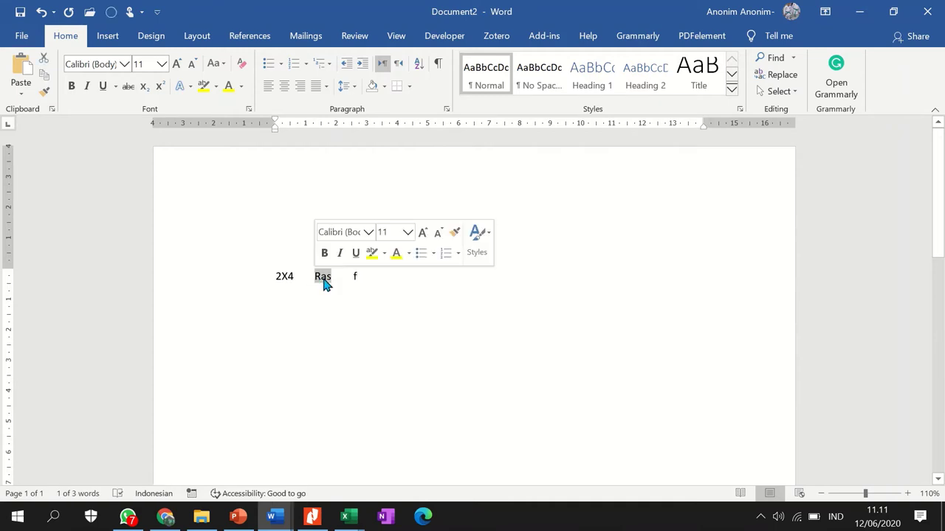
{"action": "left_click_drag", "start_coordinate": [323, 278], "coordinate": [275, 277]}
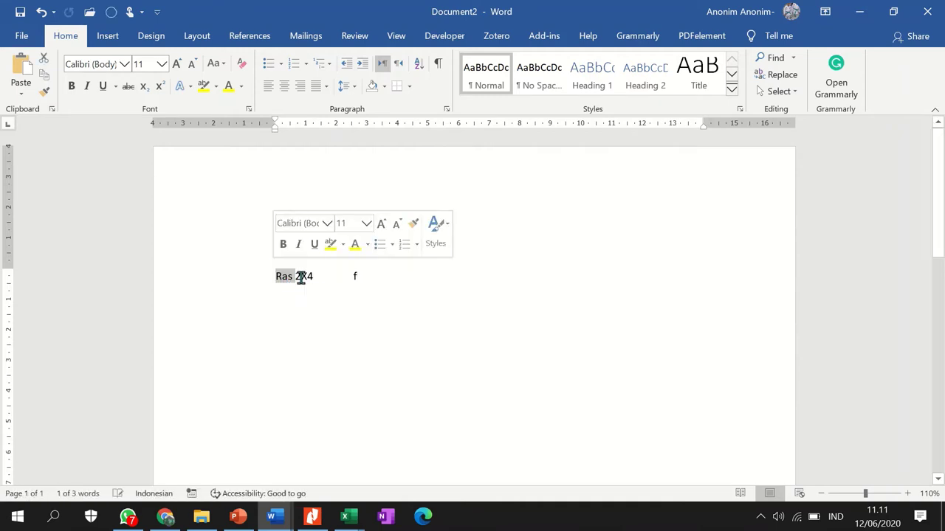
{"action": "left_click", "coordinate": [298, 277]}
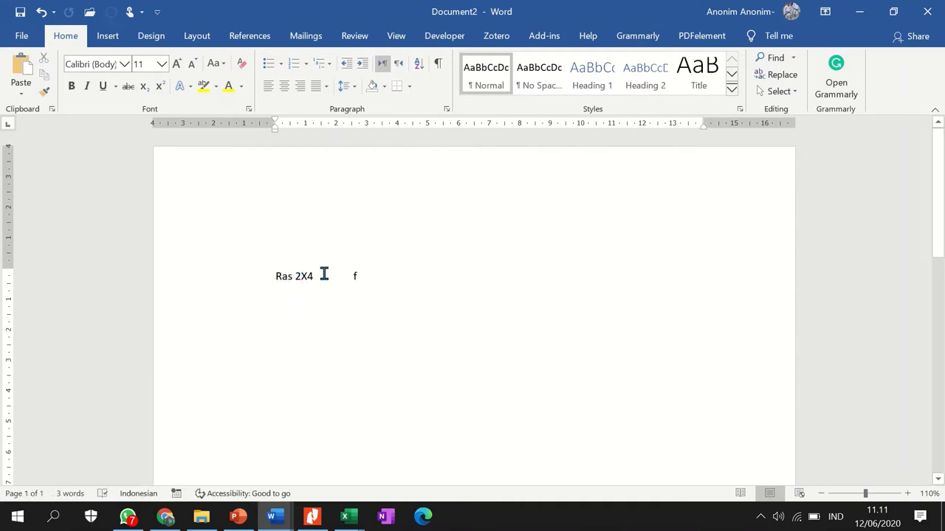
{"action": "key", "text": "Return"}
{"action": "key", "text": "Return"}
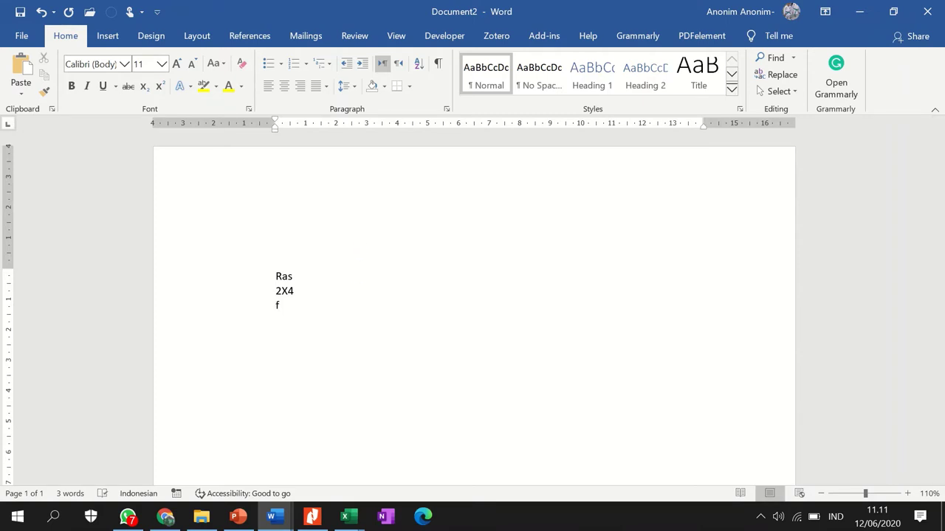
{"action": "left_click_drag", "start_coordinate": [275, 276], "coordinate": [362, 297]}
{"action": "key", "text": "ctrl+e"}
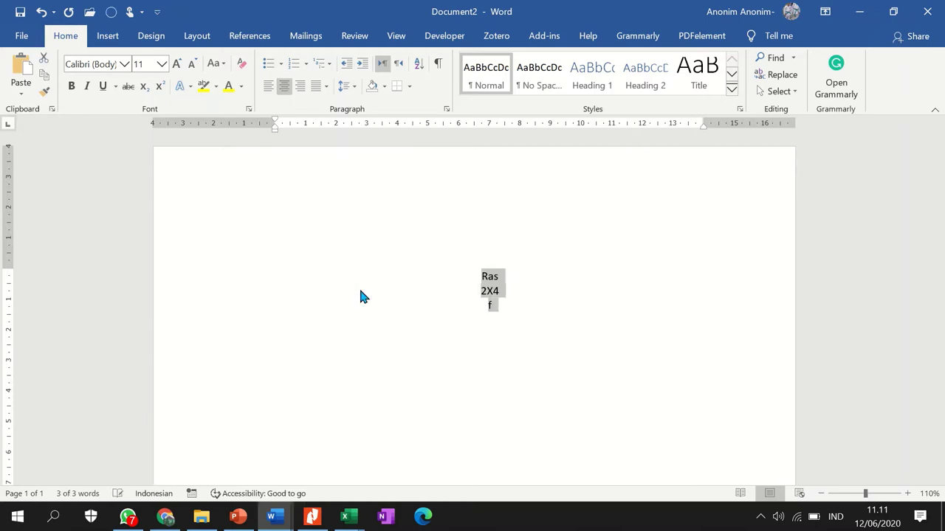
{"action": "key", "text": "Right"}
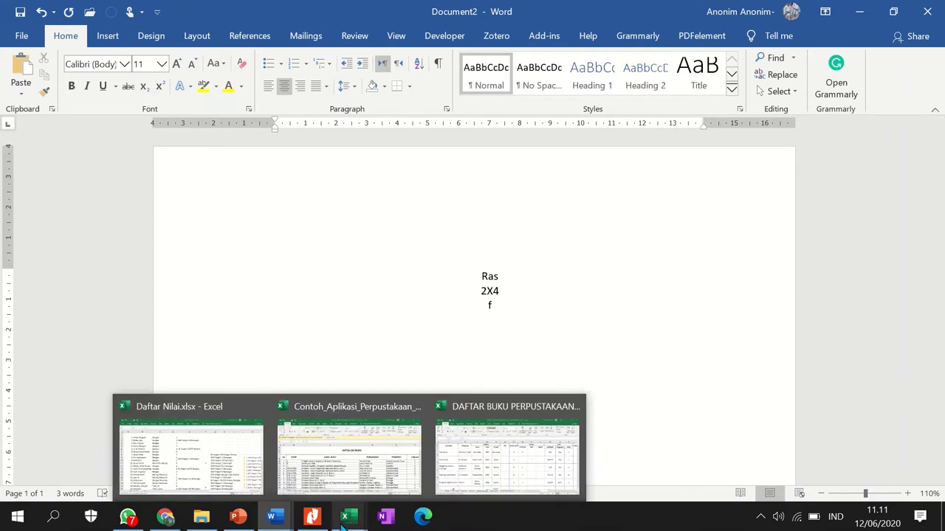
{"action": "mouse_move", "coordinate": [347, 517]}
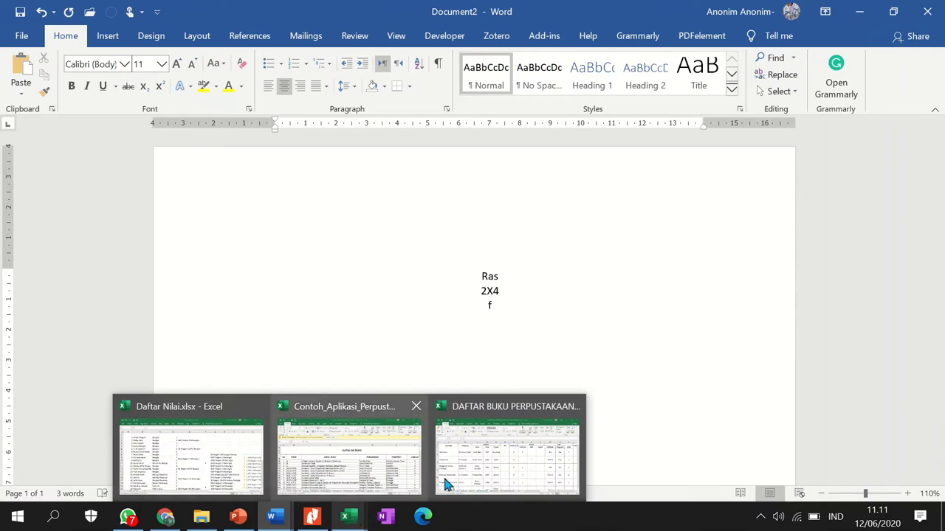
Step: Return to the DAFTAR BUKU workbook and select the first book's author cell K3
{"action": "left_click", "coordinate": [511, 447]}
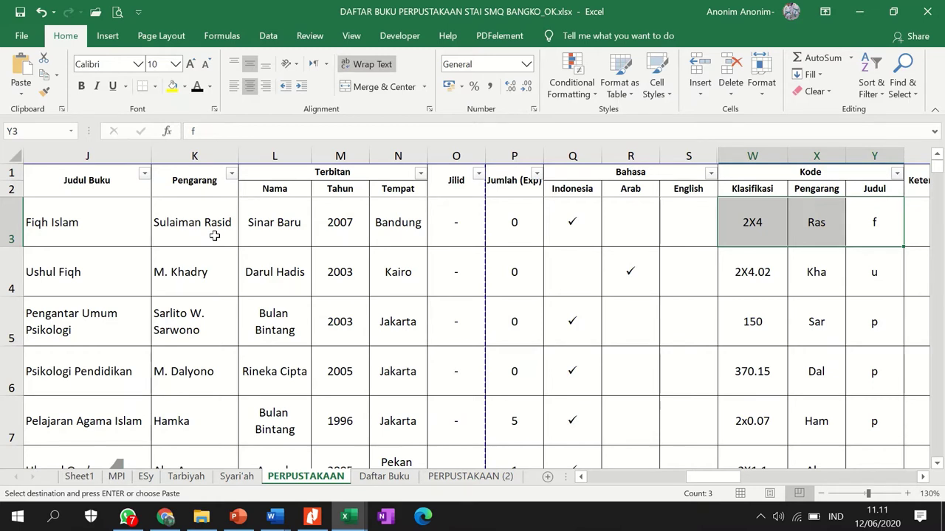
{"action": "left_click", "coordinate": [214, 236]}
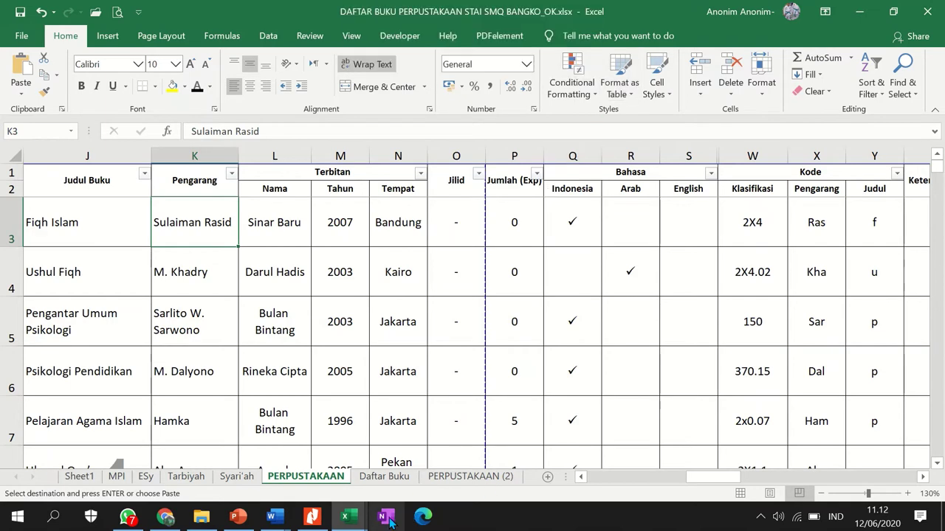
Step: From the PERPUSTAKAAN folder, open Kelenkapan Fisik Buku and then Tempel Klasifikasi.docx
{"action": "left_click", "coordinate": [202, 516]}
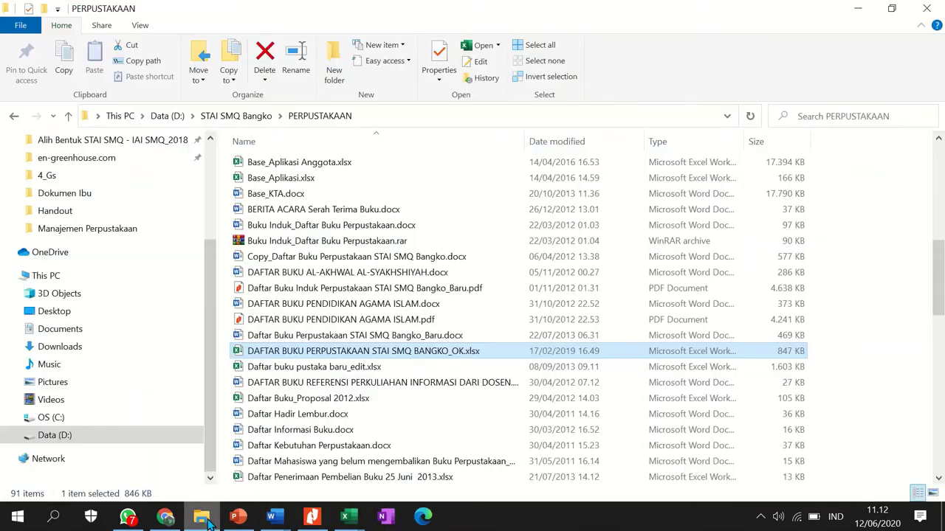
{"action": "scroll", "coordinate": [384, 303], "scroll_direction": "up", "scroll_amount": 5}
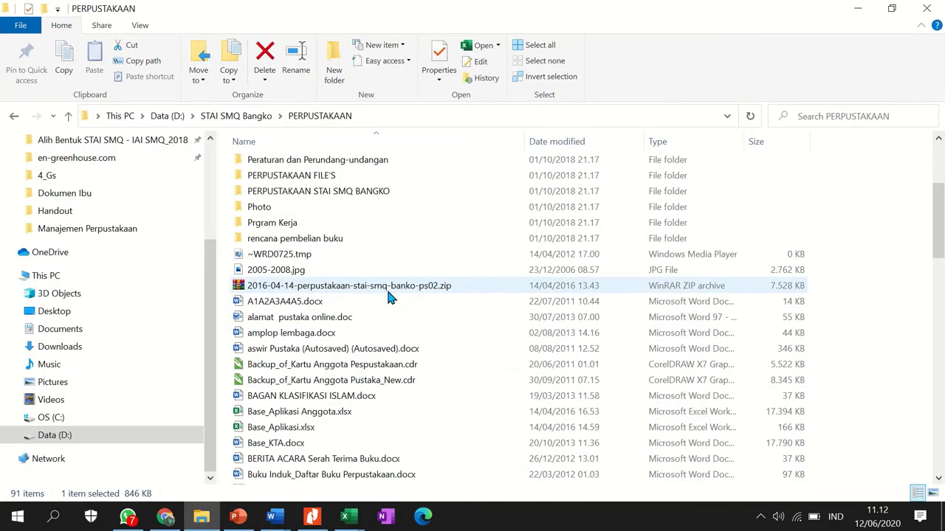
{"action": "scroll", "coordinate": [390, 297], "scroll_direction": "up", "scroll_amount": 2}
{"action": "scroll", "coordinate": [387, 294], "scroll_direction": "up", "scroll_amount": 2}
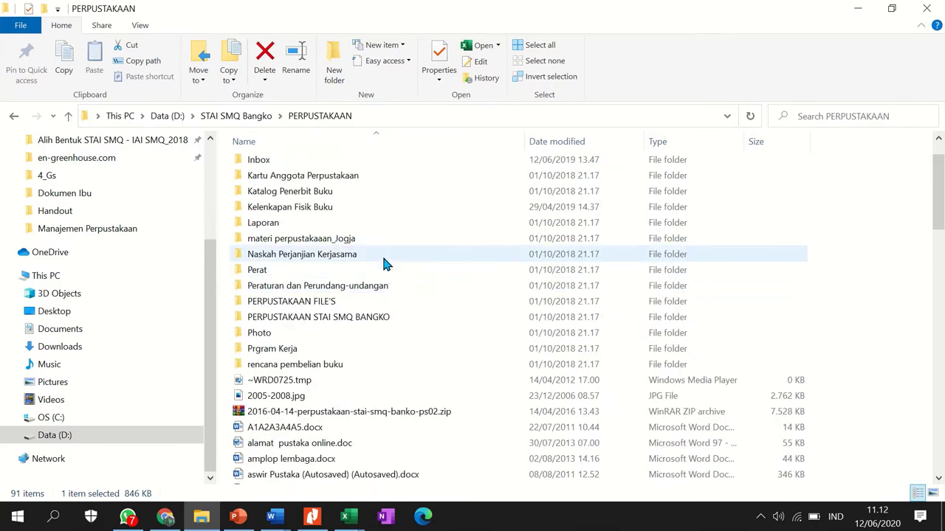
{"action": "double_click", "coordinate": [390, 208]}
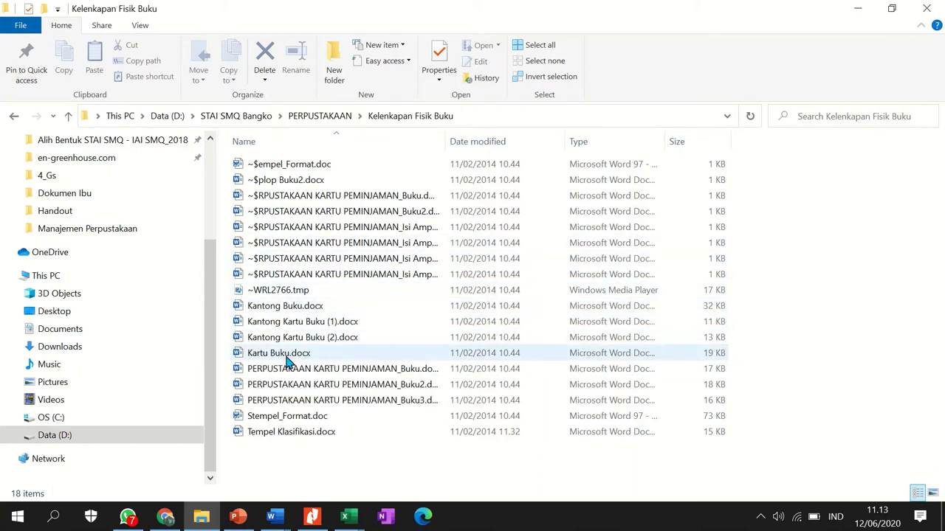
{"action": "double_click", "coordinate": [296, 436]}
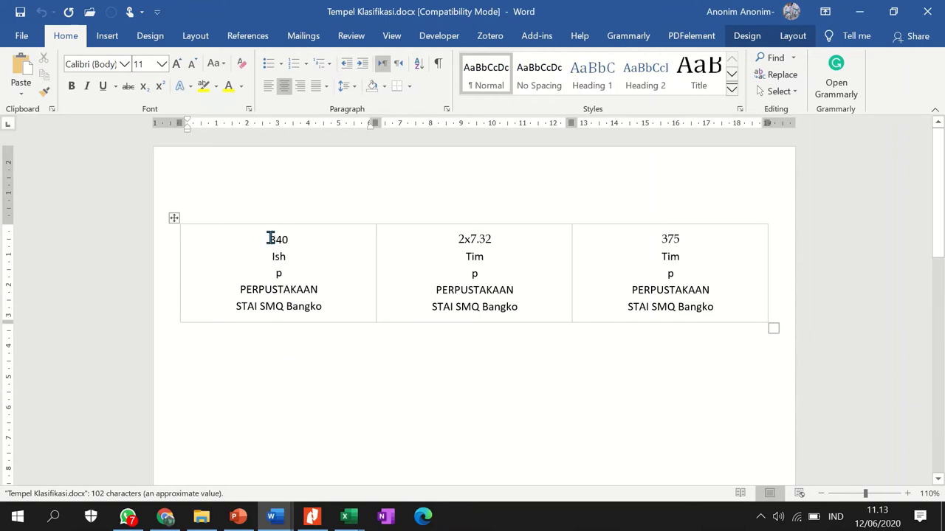
Step: Select the first label's text (340, Ish, p) in the Tempel Klasifikasi table
{"action": "mouse_move", "coordinate": [269, 239]}
{"action": "left_mouse_down"}
{"action": "mouse_move", "coordinate": [308, 266]}
{"action": "mouse_move", "coordinate": [322, 306]}
{"action": "left_mouse_up"}
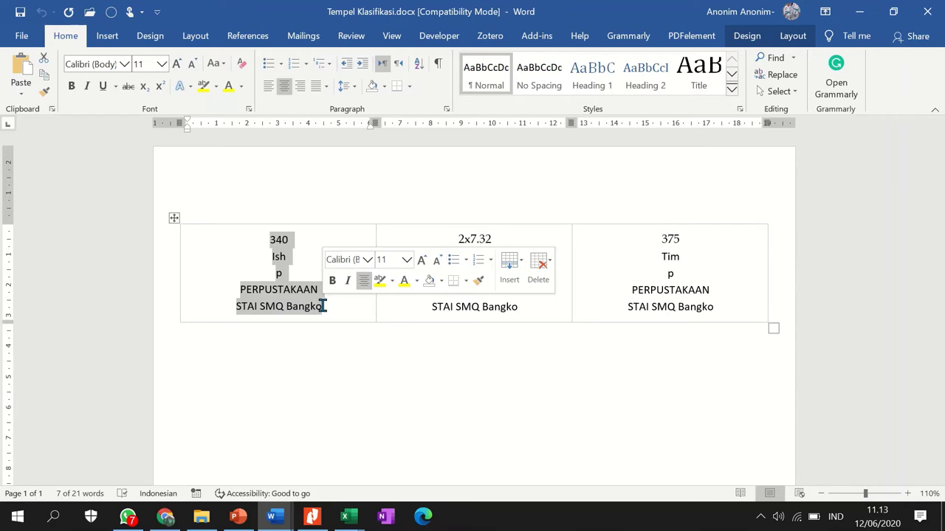
Step: Switch to Contoh_Aplikasi_Perpustakaan, select B9, and scroll to the catalogue's last entry, 183
{"action": "left_click", "coordinate": [347, 518]}
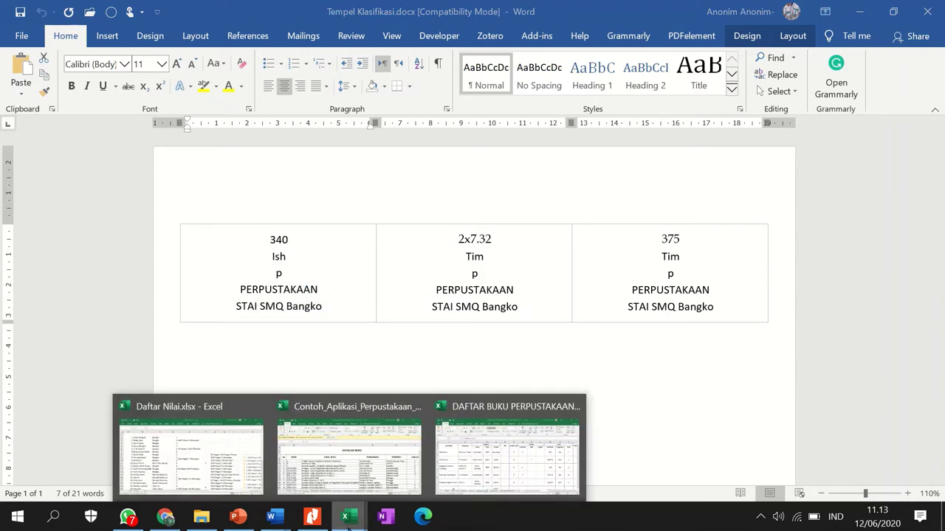
{"action": "left_click", "coordinate": [342, 455]}
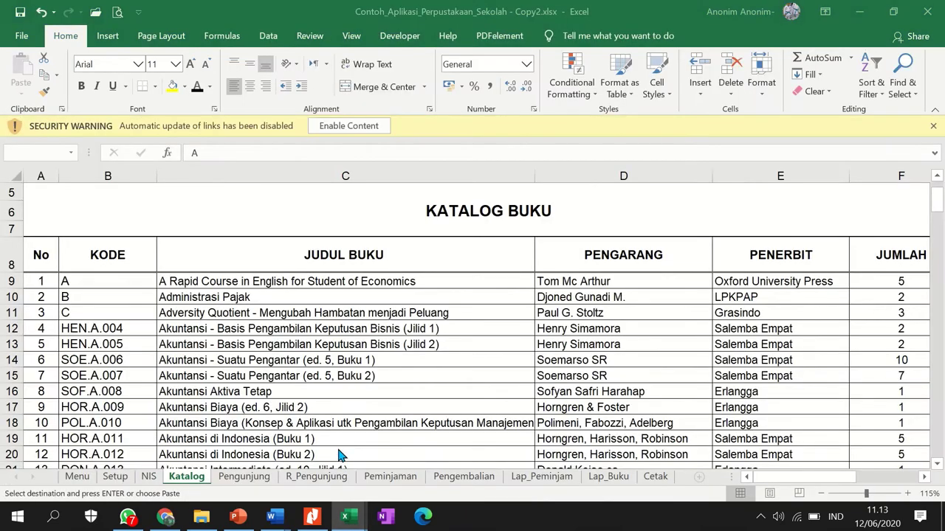
{"action": "left_click", "coordinate": [111, 282]}
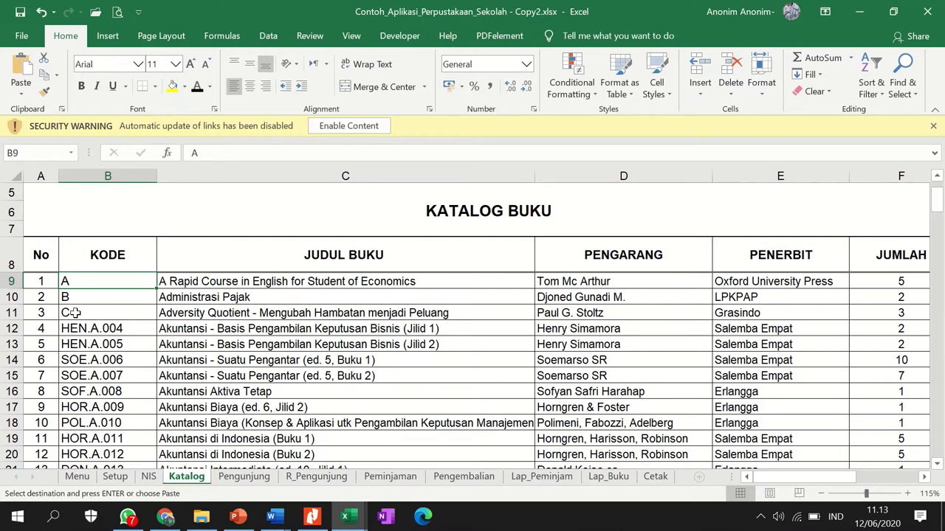
{"action": "scroll", "coordinate": [74, 313], "scroll_direction": "down", "scroll_amount": 9}
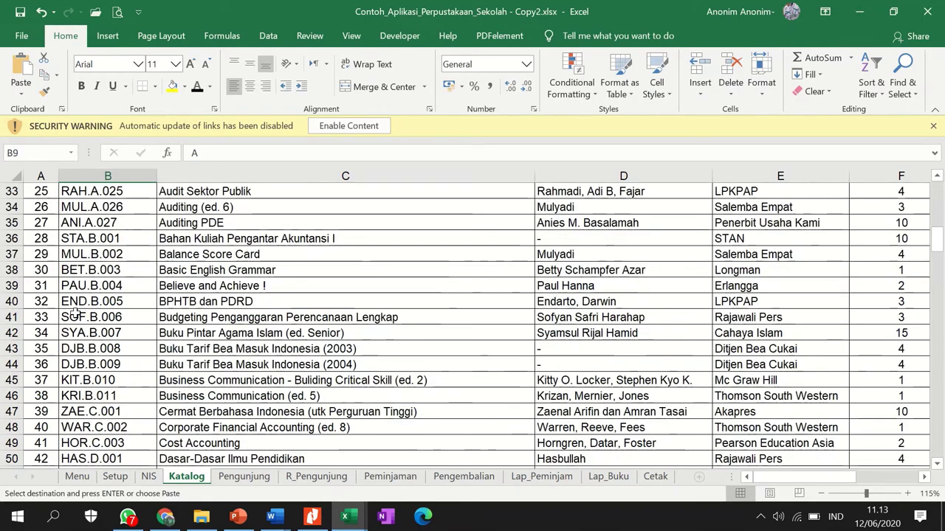
{"action": "scroll", "coordinate": [74, 312], "scroll_direction": "down", "scroll_amount": 8}
{"action": "scroll", "coordinate": [74, 313], "scroll_direction": "down", "scroll_amount": 17}
{"action": "scroll", "coordinate": [74, 313], "scroll_direction": "down", "scroll_amount": 8}
{"action": "scroll", "coordinate": [74, 313], "scroll_direction": "down", "scroll_amount": 8}
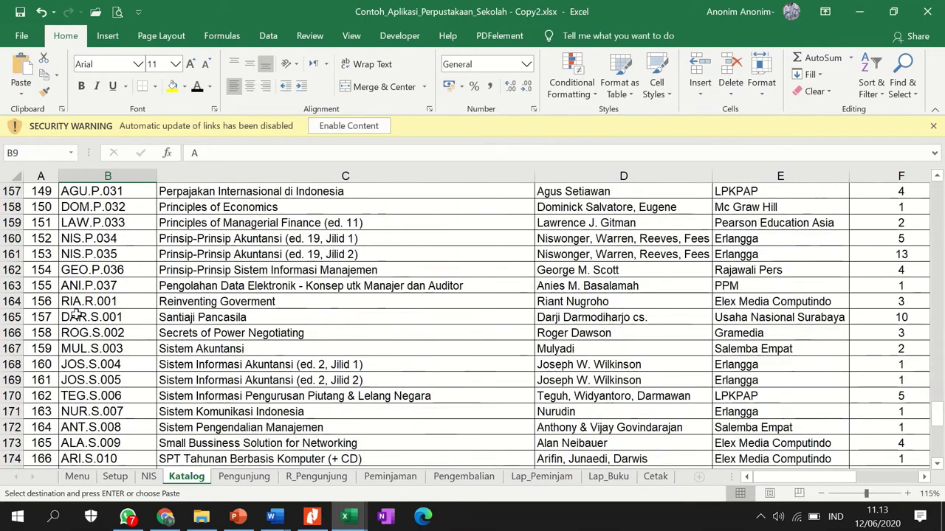
{"action": "scroll", "coordinate": [74, 313], "scroll_direction": "down", "scroll_amount": 15}
{"action": "scroll", "coordinate": [74, 312], "scroll_direction": "up", "scroll_amount": 5}
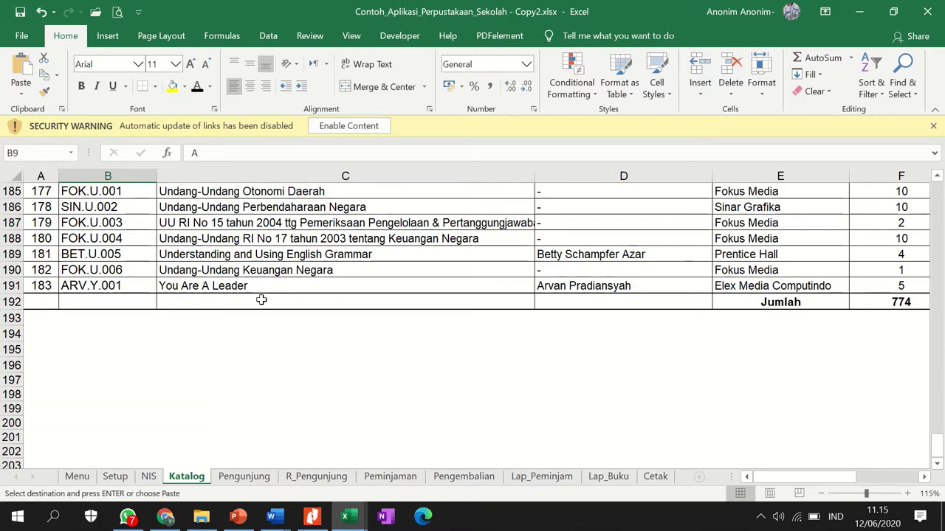
Step: Bring Daftar Nilai.xlsx to the front and select the SD Negeri 115/VI Bangko and SMP Negeri 10 Merangin cells
{"action": "left_click", "coordinate": [345, 516]}
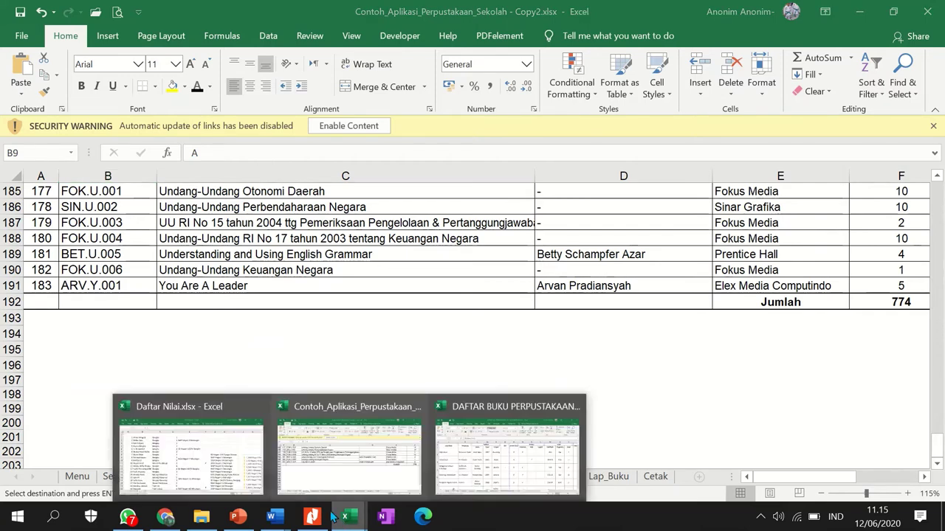
{"action": "left_click", "coordinate": [191, 454]}
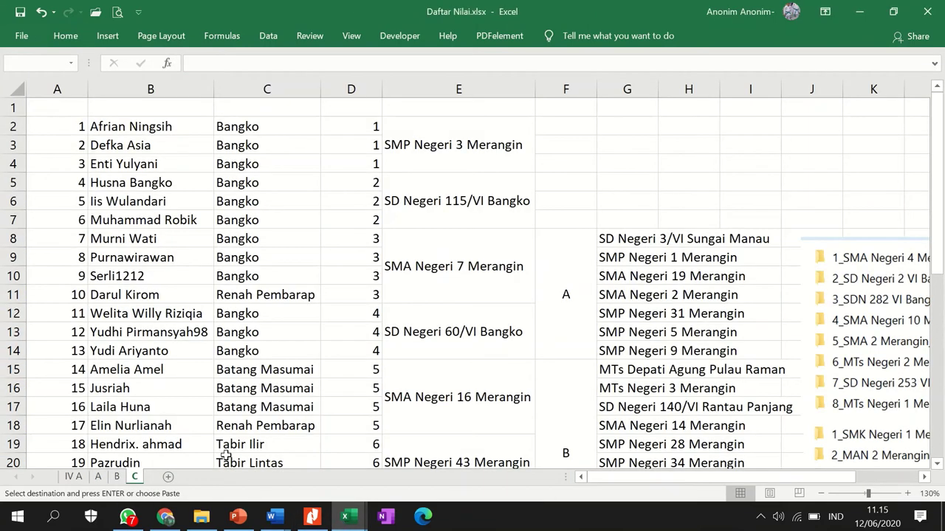
{"action": "left_click", "coordinate": [478, 190]}
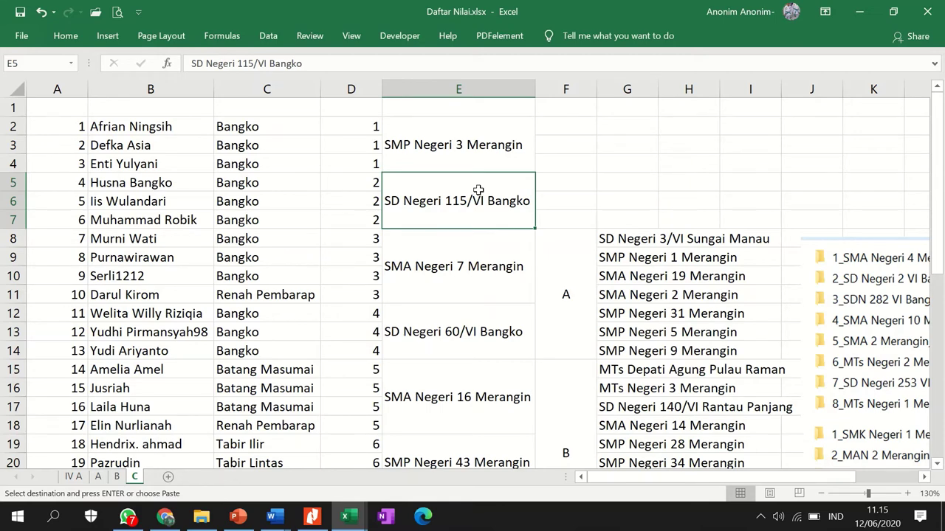
{"action": "scroll", "coordinate": [478, 190], "scroll_direction": "down", "scroll_amount": 1}
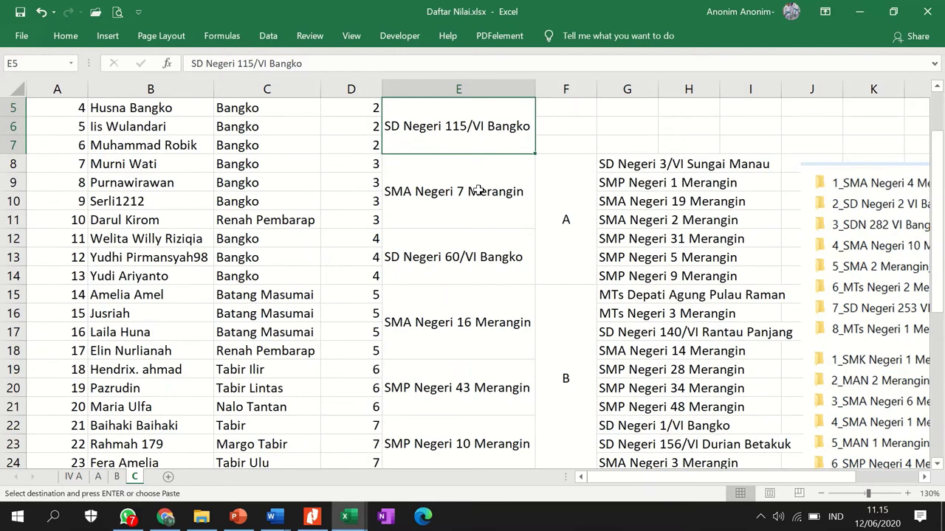
{"action": "left_click", "coordinate": [448, 449]}
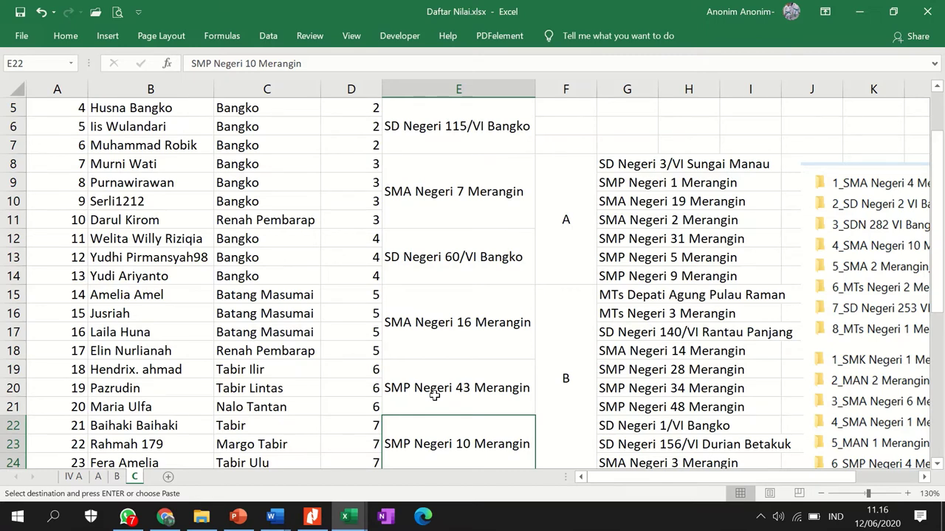
Step: Enter =32*7 in E29 to get 224
{"action": "key", "text": "Down"}
{"action": "key", "text": "Down"}
{"action": "key", "text": "Down"}
{"action": "type", "text": "="}
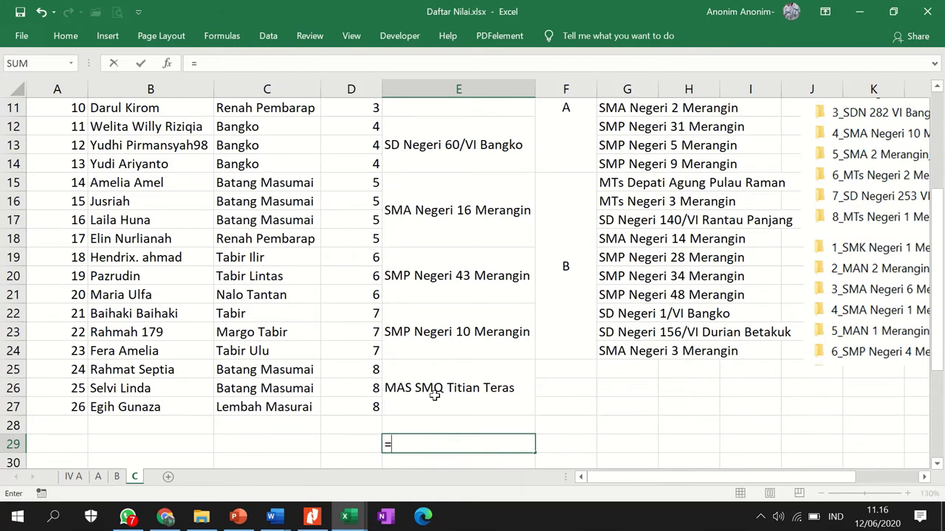
{"action": "type", "text": "32"}
{"action": "type", "text": "*"}
{"action": "type", "text": "7"}
{"action": "key", "text": "Return"}
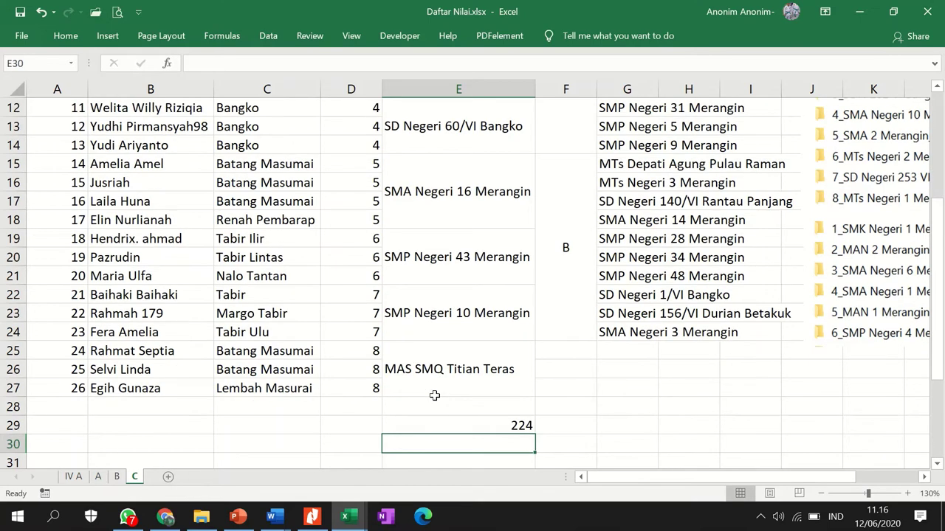
Step: Enter =3*E29 in E30 to get 672, then return to the Contoh_Aplikasi_Perpustakaan workbook
{"action": "type", "text": "="}
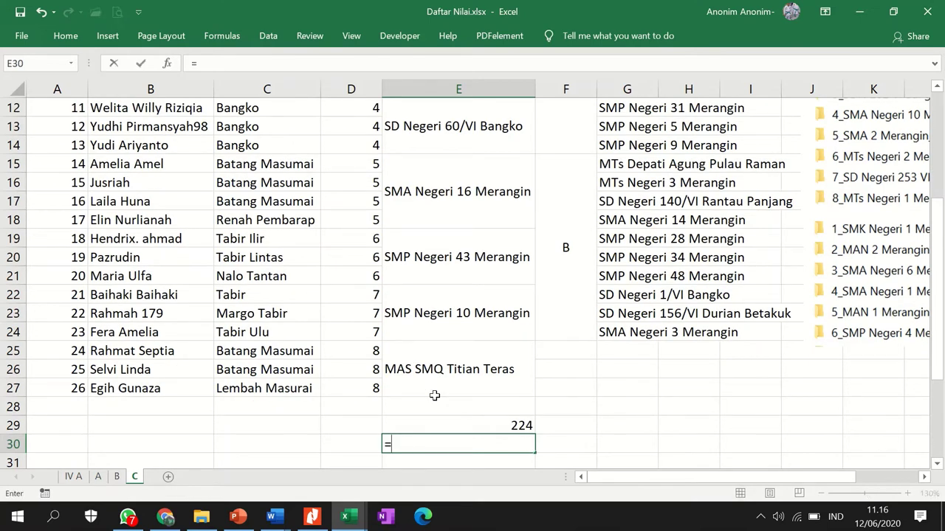
{"action": "type", "text": "*"}
{"action": "key", "text": "BackSpace"}
{"action": "type", "text": "3"}
{"action": "type", "text": "*"}
{"action": "key", "text": "Up"}
{"action": "key", "text": "Return"}
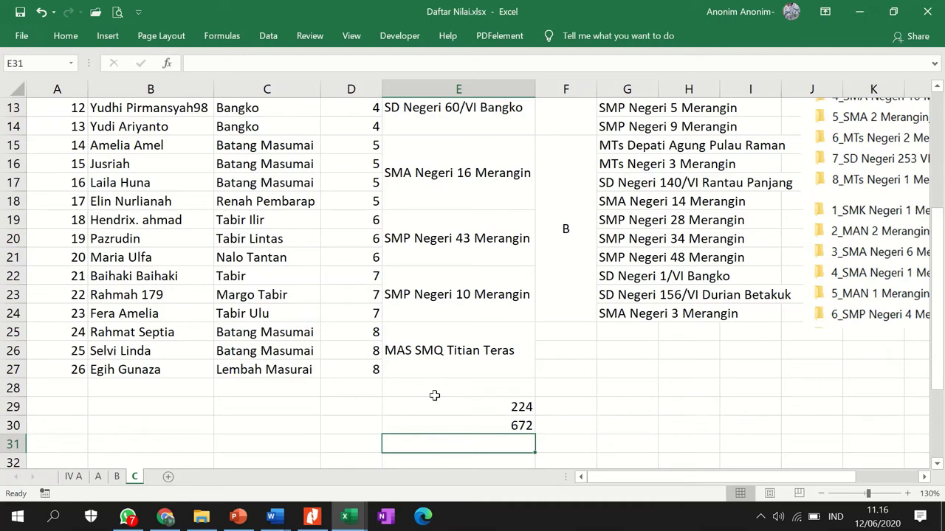
{"action": "left_click", "coordinate": [349, 516]}
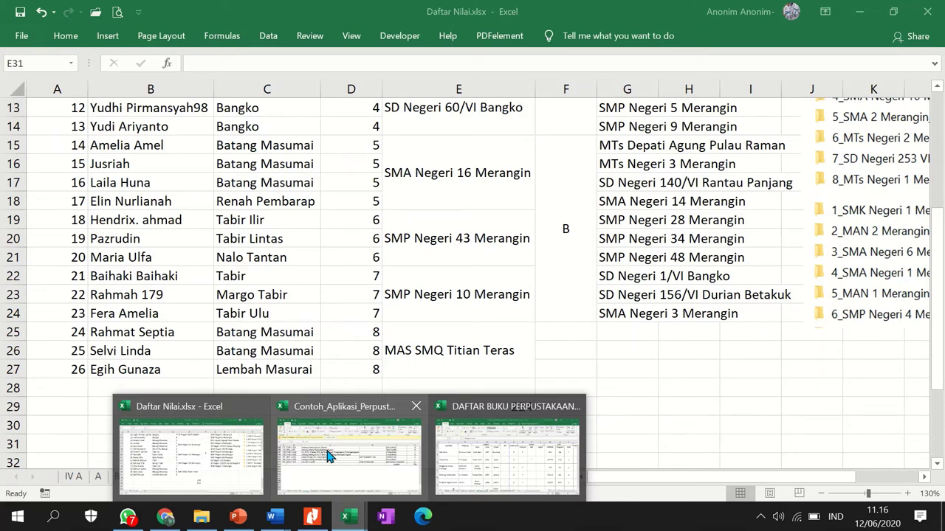
{"action": "left_click", "coordinate": [329, 455]}
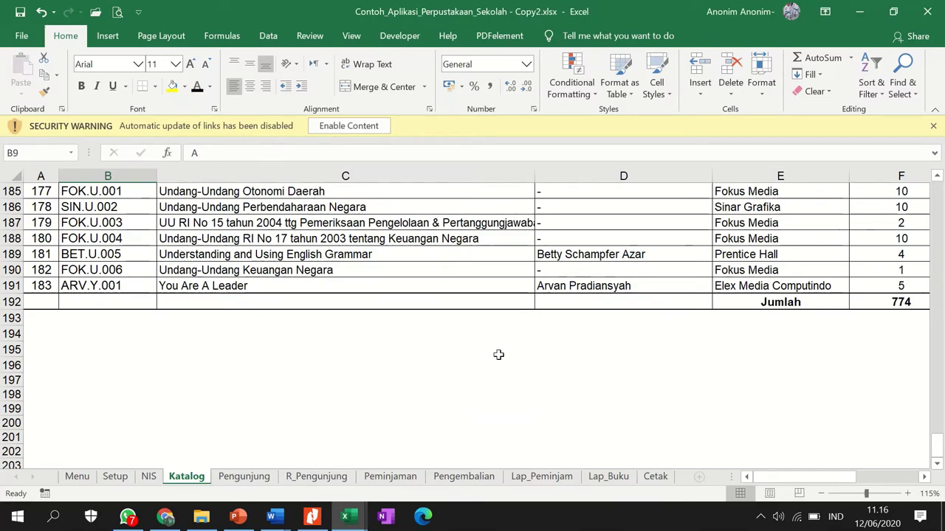
Step: Go from the top of Katalog back to the Menu and open the Input Pengunjung visitor form
{"action": "scroll", "coordinate": [498, 355], "scroll_direction": "up", "scroll_amount": 7}
{"action": "scroll", "coordinate": [498, 355], "scroll_direction": "up", "scroll_amount": 7}
{"action": "scroll", "coordinate": [498, 355], "scroll_direction": "up", "scroll_amount": 16}
{"action": "scroll", "coordinate": [498, 354], "scroll_direction": "up", "scroll_amount": 13}
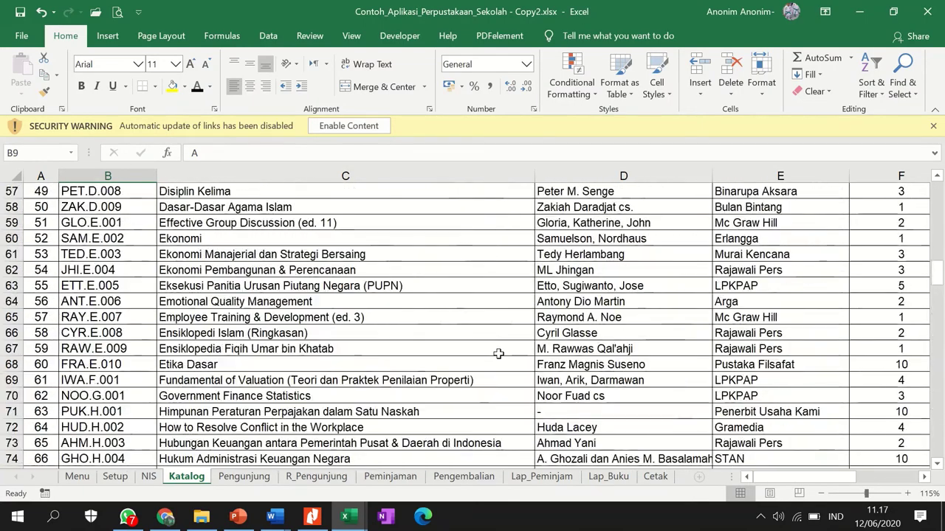
{"action": "scroll", "coordinate": [498, 354], "scroll_direction": "up", "scroll_amount": 7}
{"action": "scroll", "coordinate": [498, 355], "scroll_direction": "up", "scroll_amount": 12}
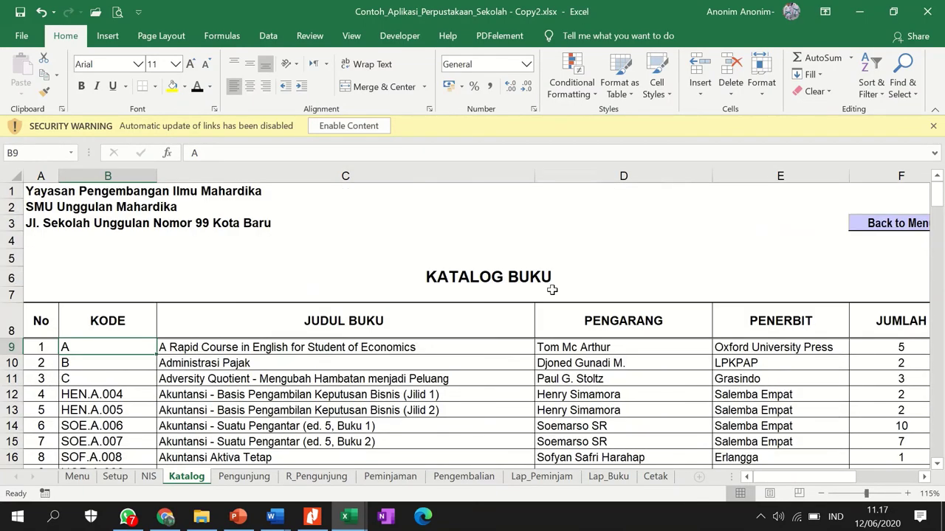
{"action": "left_click", "coordinate": [883, 228]}
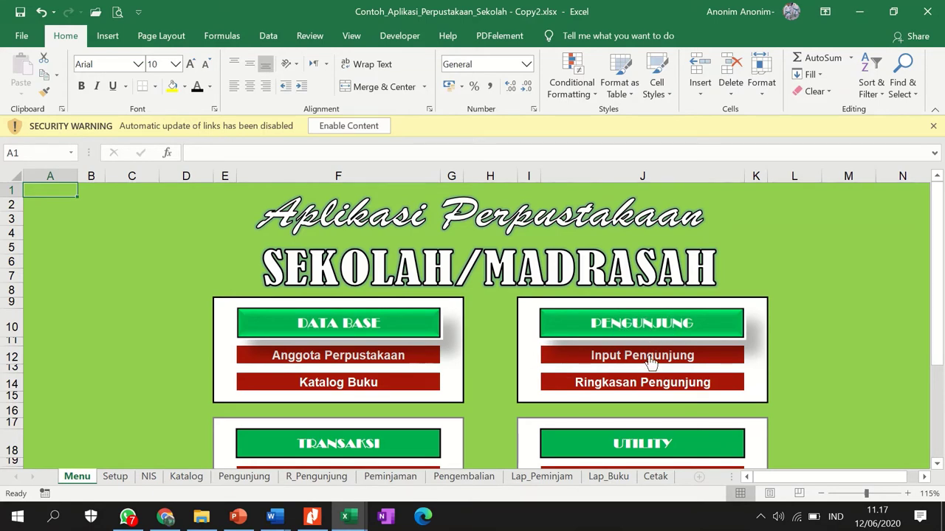
{"action": "scroll", "coordinate": [676, 313], "scroll_direction": "down", "scroll_amount": 1}
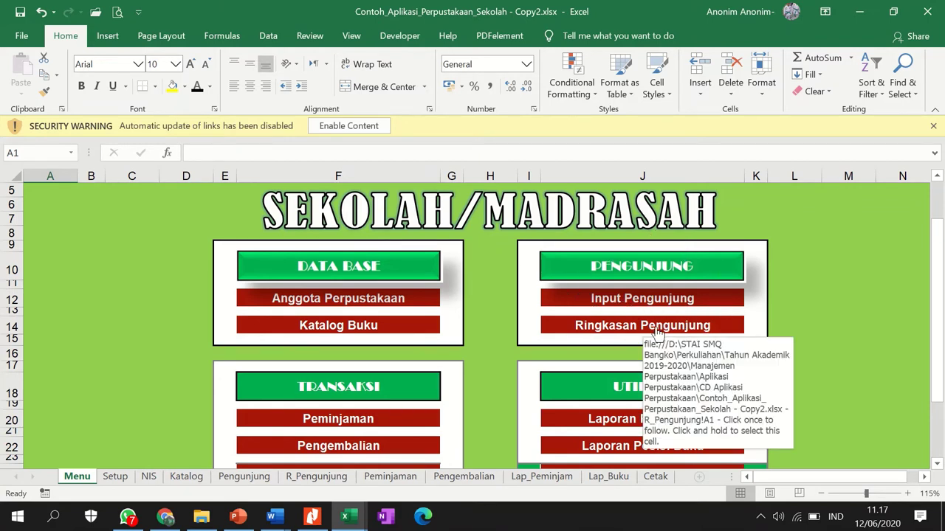
{"action": "left_click", "coordinate": [648, 304]}
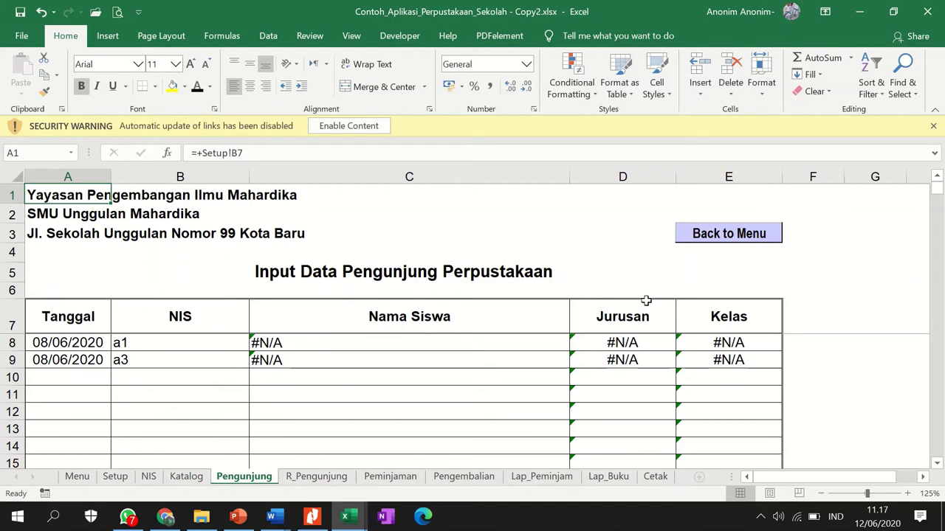
{"action": "left_click", "coordinate": [96, 350]}
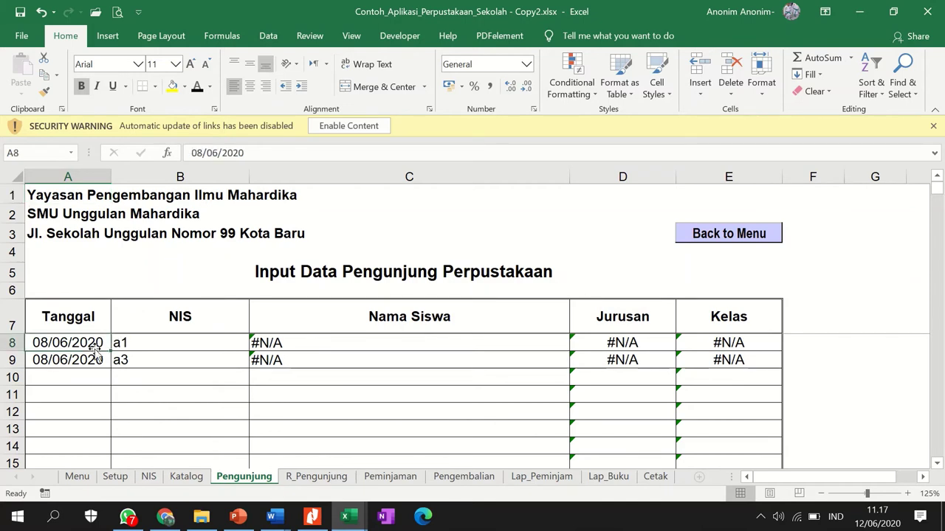
{"action": "left_click", "coordinate": [149, 476]}
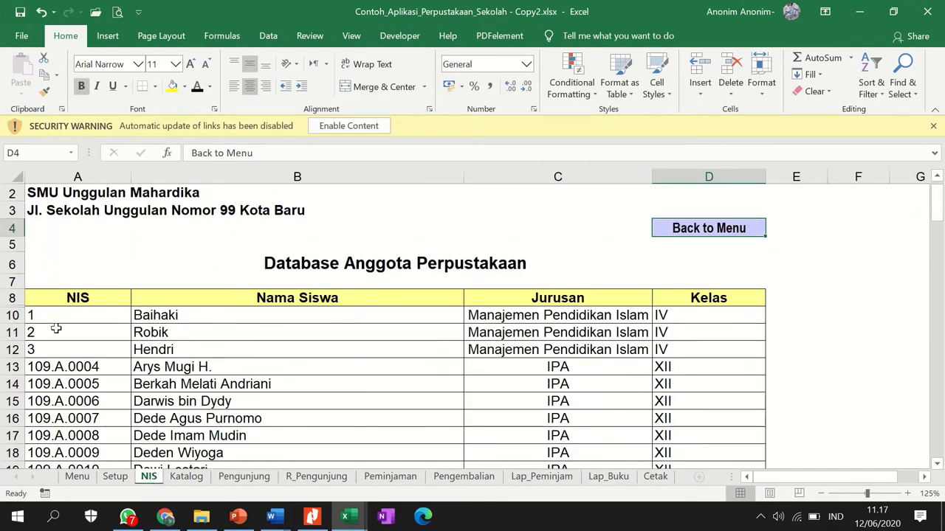
{"action": "left_click", "coordinate": [244, 476]}
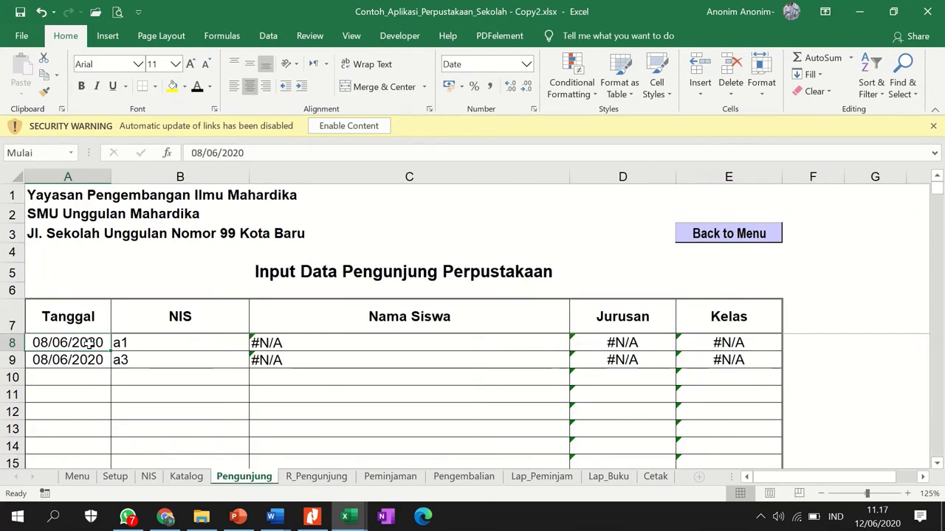
{"action": "left_click", "coordinate": [130, 343]}
{"action": "key", "text": "F2"}
{"action": "key", "text": "Home"}
{"action": "key", "text": "Delete"}
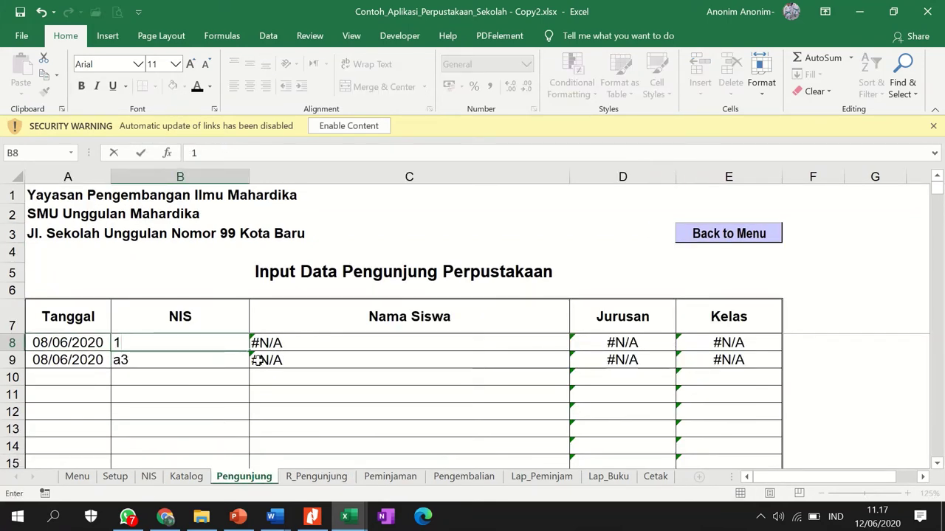
{"action": "key", "text": "Return"}
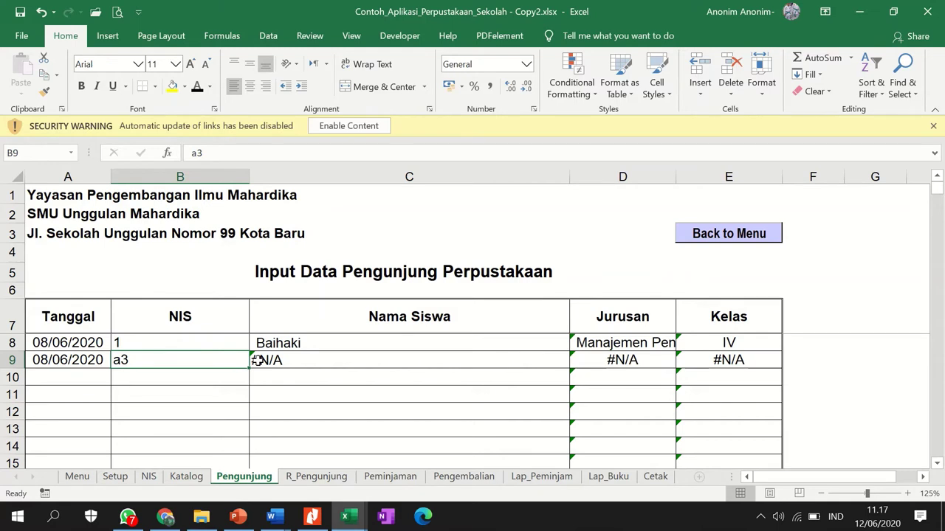
{"action": "type", "text": "3"}
{"action": "key", "text": "Return"}
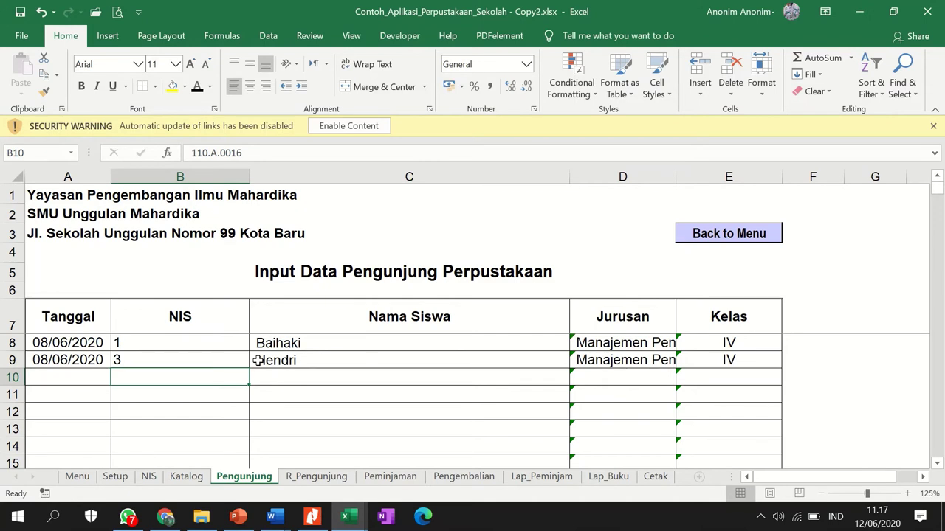
{"action": "key", "text": "Return"}
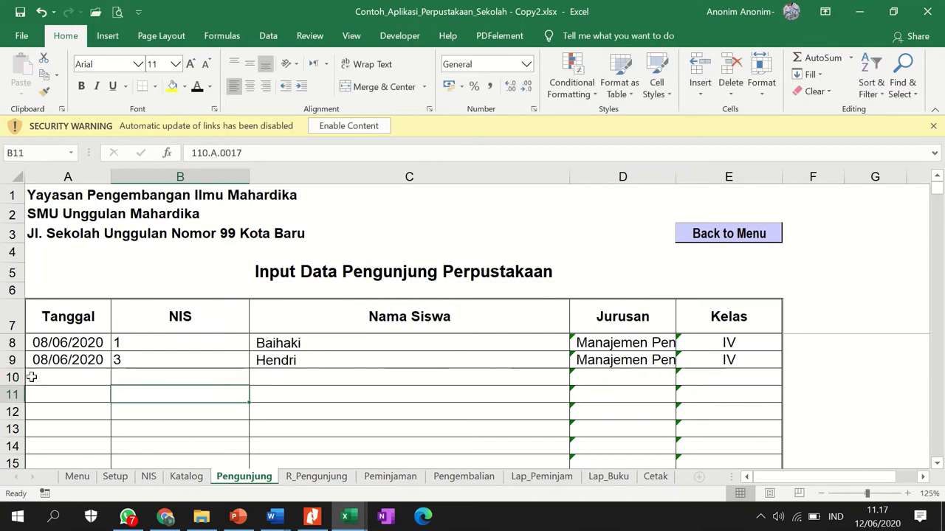
{"action": "left_click", "coordinate": [15, 378]}
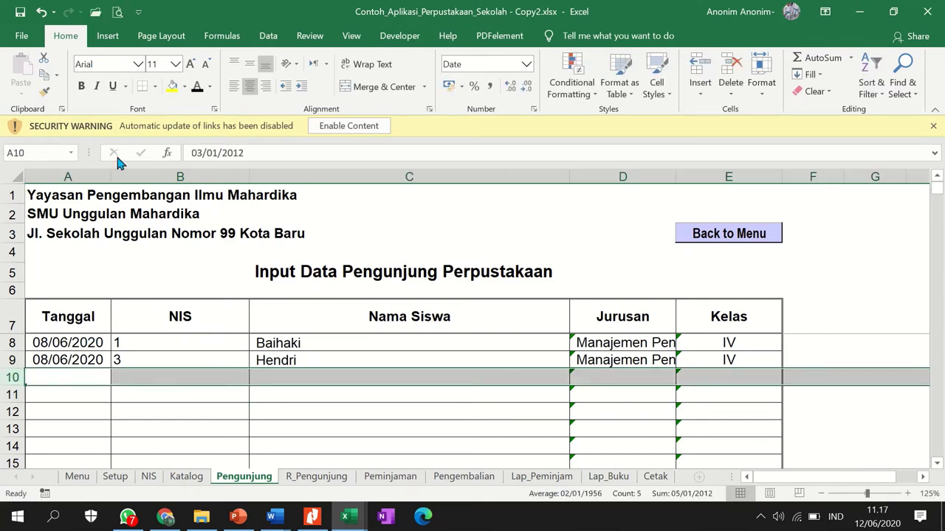
{"action": "left_click", "coordinate": [196, 86]}
{"action": "left_click", "coordinate": [387, 295]}
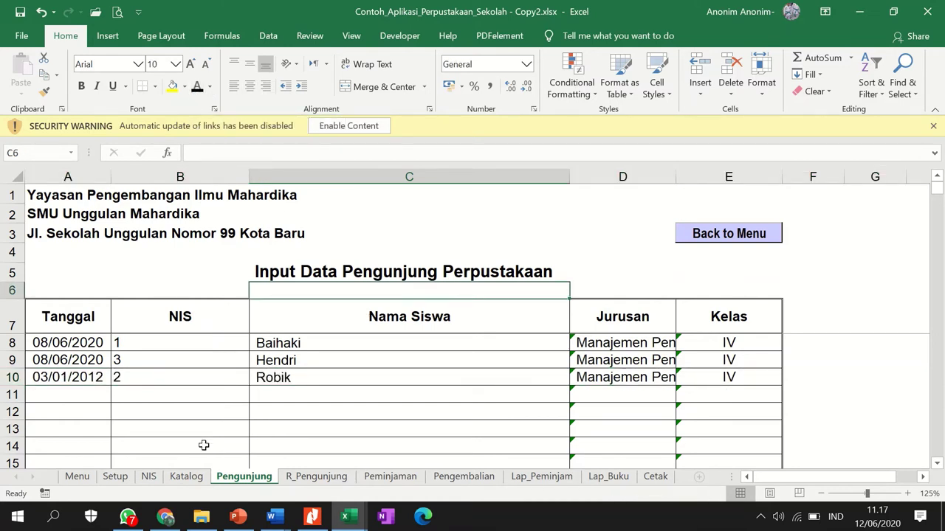
{"action": "left_click", "coordinate": [66, 372]}
{"action": "left_click", "coordinate": [71, 340]}
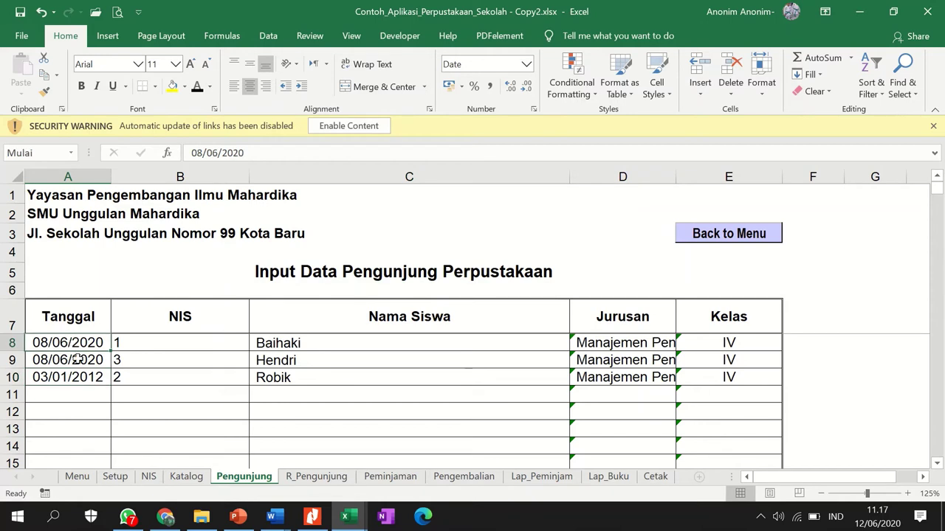
{"action": "mouse_move", "coordinate": [269, 341]}
{"action": "left_mouse_down"}
{"action": "mouse_move", "coordinate": [330, 363]}
{"action": "mouse_move", "coordinate": [729, 391]}
{"action": "left_mouse_up"}
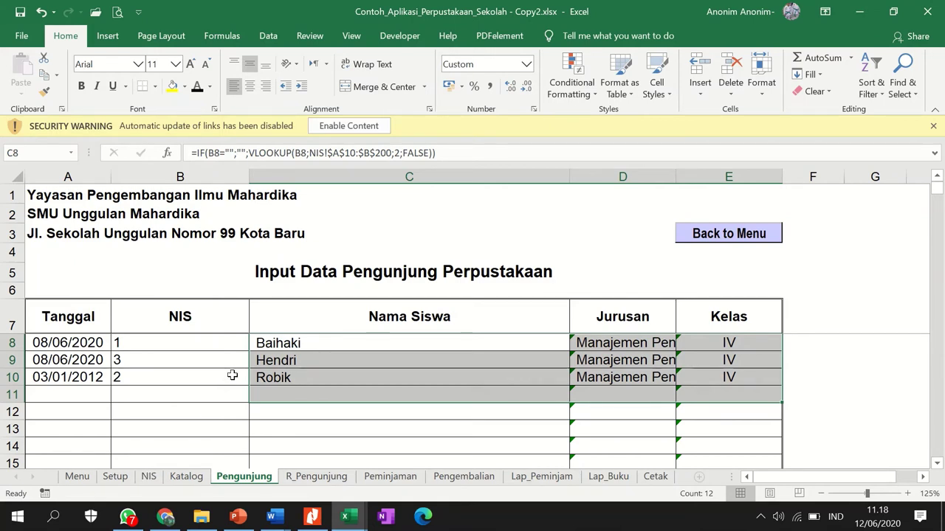
{"action": "left_click", "coordinate": [300, 345]}
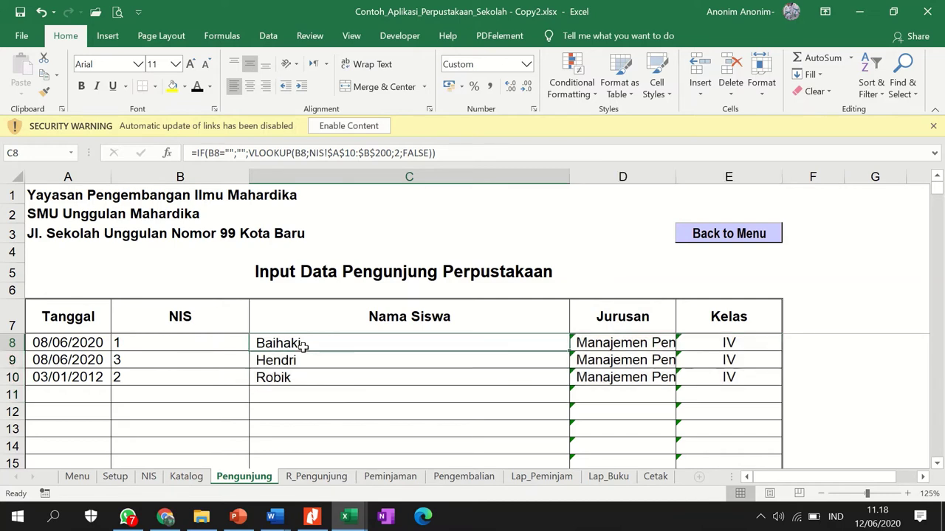
{"action": "left_click", "coordinate": [347, 153]}
{"action": "left_click", "coordinate": [346, 152]}
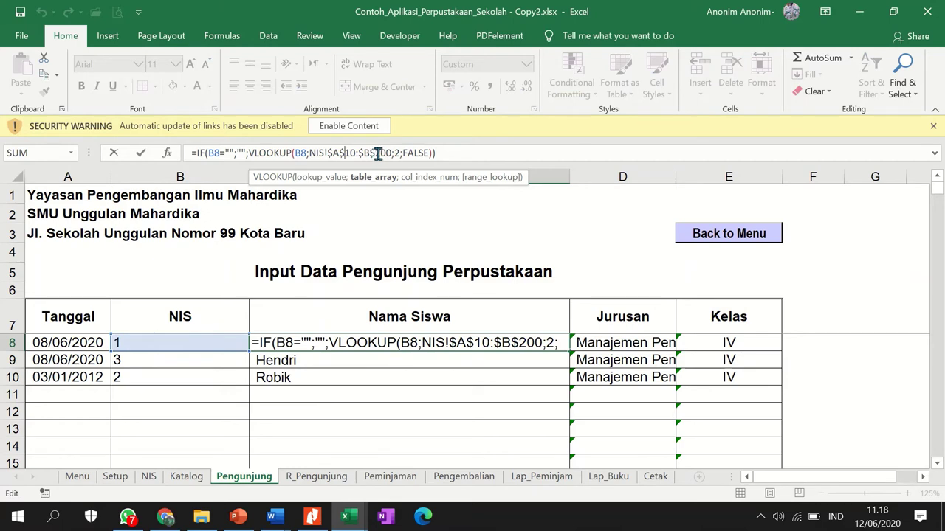
{"action": "left_click_drag", "start_coordinate": [379, 153], "coordinate": [395, 155]}
{"action": "left_click", "coordinate": [395, 155]}
{"action": "key", "text": "Return"}
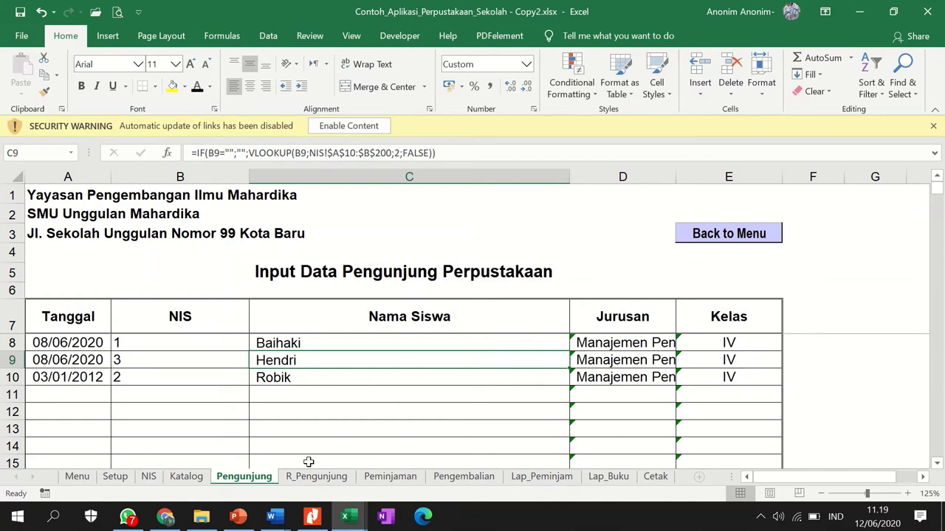
Step: Visit the Input Pengunjung sheet via the Menu, then open the Ringkasan Pengunjung visitor summary
{"action": "left_click", "coordinate": [756, 242]}
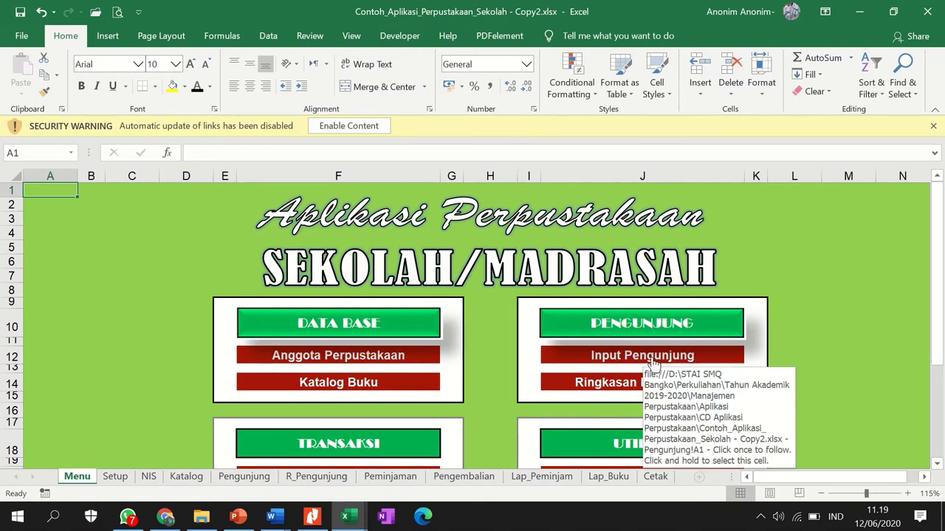
{"action": "left_click", "coordinate": [653, 362]}
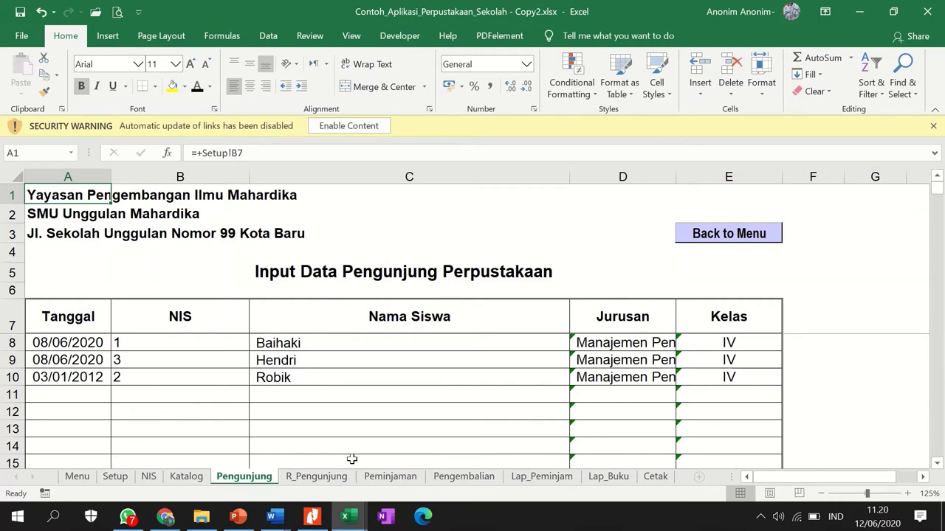
{"action": "left_click", "coordinate": [722, 240]}
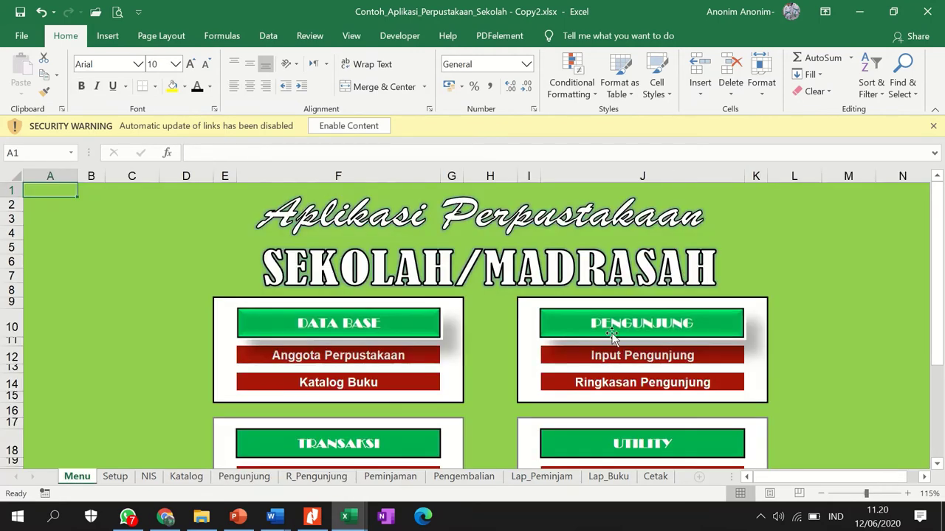
{"action": "left_click", "coordinate": [602, 390]}
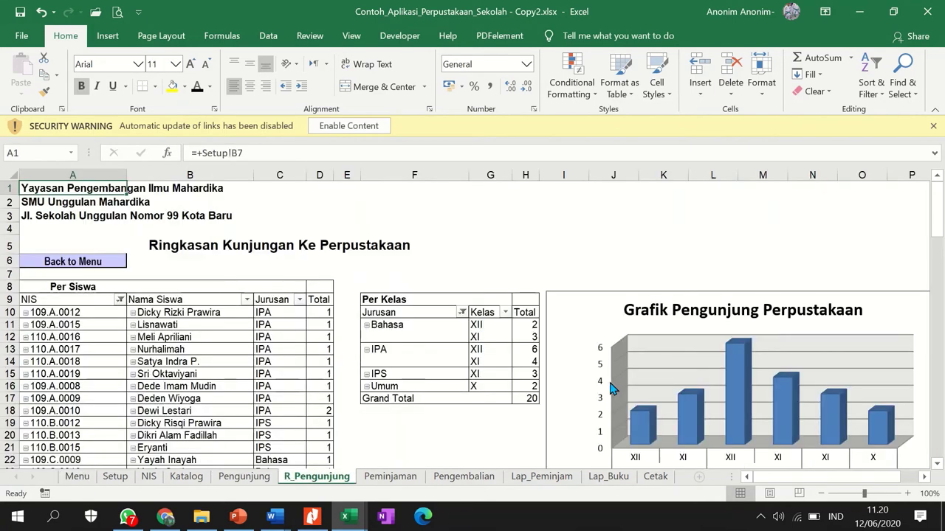
Step: Review the per-student visit totals in column D down to D16, then return to the Menu sheet
{"action": "scroll", "coordinate": [607, 320], "scroll_direction": "down", "scroll_amount": 2}
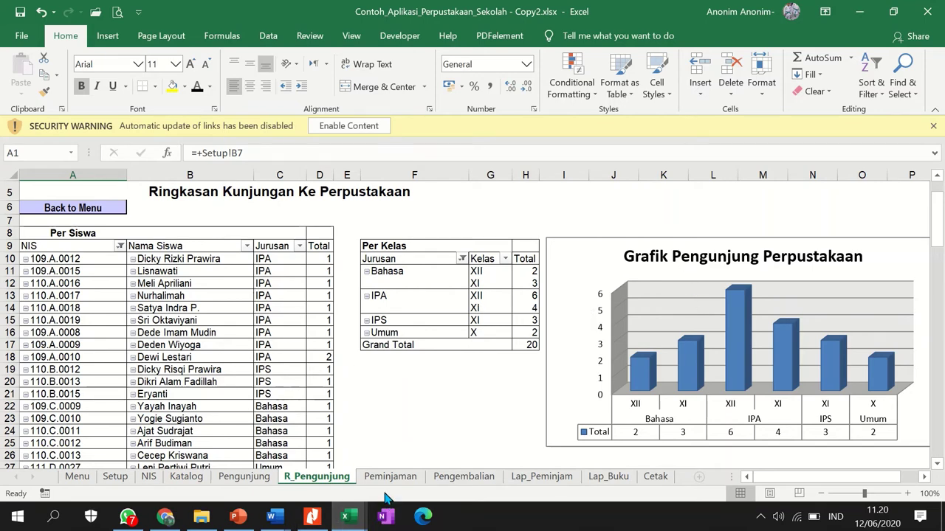
{"action": "scroll", "coordinate": [311, 321], "scroll_direction": "down", "scroll_amount": 3}
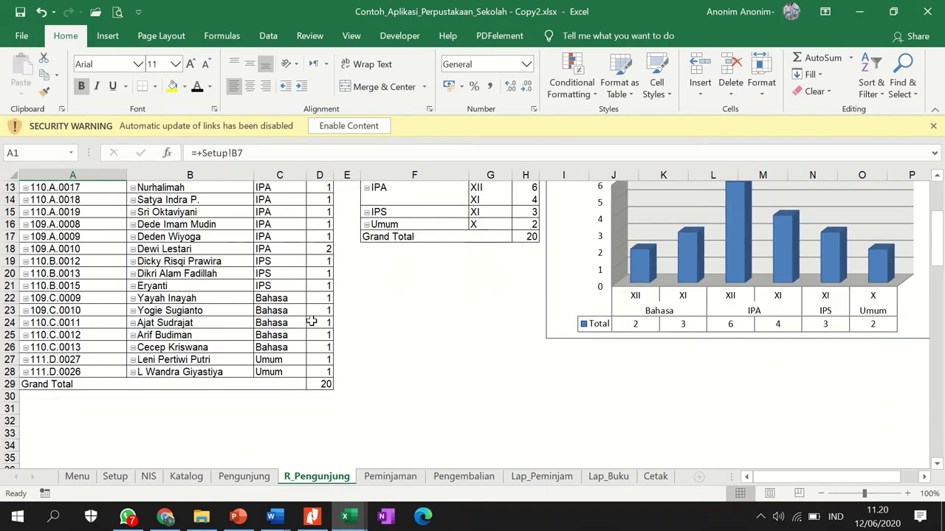
{"action": "scroll", "coordinate": [312, 321], "scroll_direction": "down", "scroll_amount": 3}
{"action": "scroll", "coordinate": [312, 321], "scroll_direction": "up", "scroll_amount": 1}
{"action": "scroll", "coordinate": [311, 321], "scroll_direction": "up", "scroll_amount": 2}
{"action": "scroll", "coordinate": [312, 321], "scroll_direction": "up", "scroll_amount": 3}
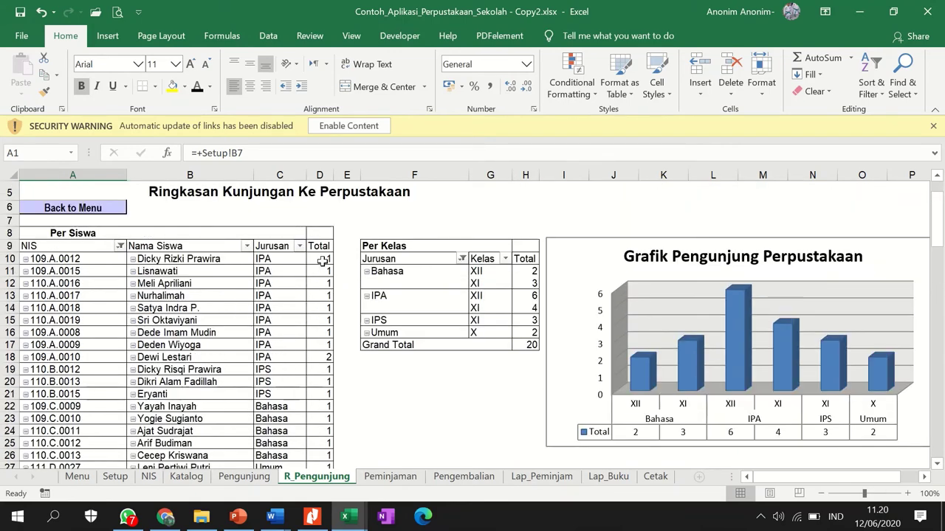
{"action": "left_click", "coordinate": [324, 259]}
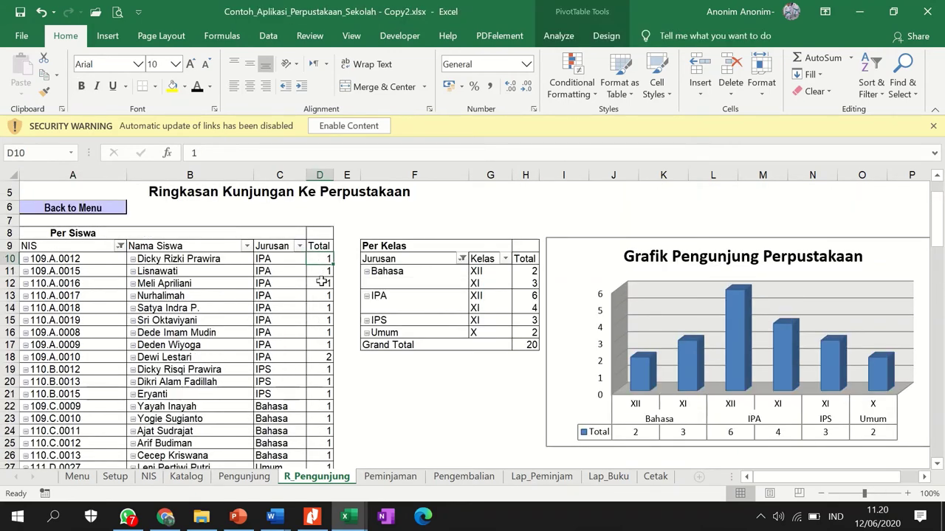
{"action": "left_click", "coordinate": [322, 283]}
{"action": "left_click", "coordinate": [321, 308]}
{"action": "left_click", "coordinate": [319, 333]}
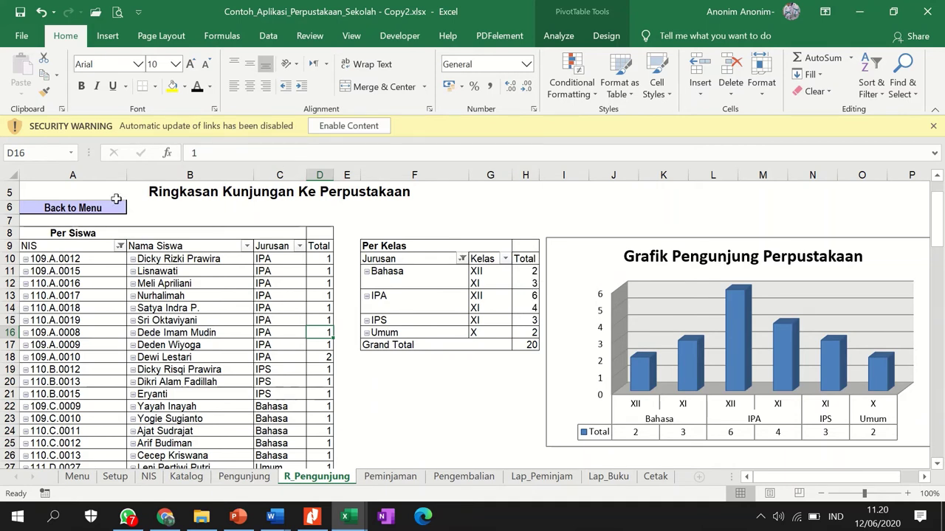
{"action": "left_click", "coordinate": [103, 209]}
Step: Open the Peminjaman loan entry sheet from the TRANSAKSI section of the Menu
{"action": "left_click", "coordinate": [76, 210]}
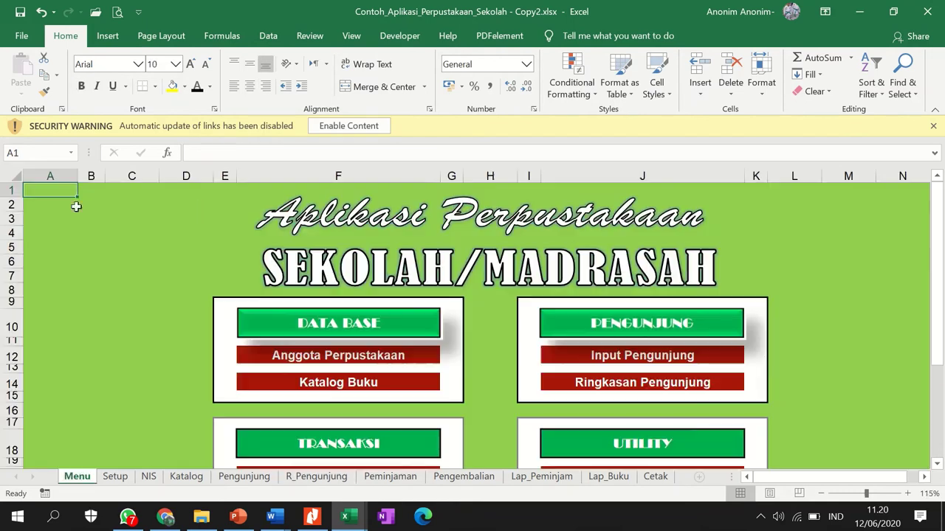
{"action": "scroll", "coordinate": [311, 400], "scroll_direction": "up", "scroll_amount": 1, "text": "ctrl"}
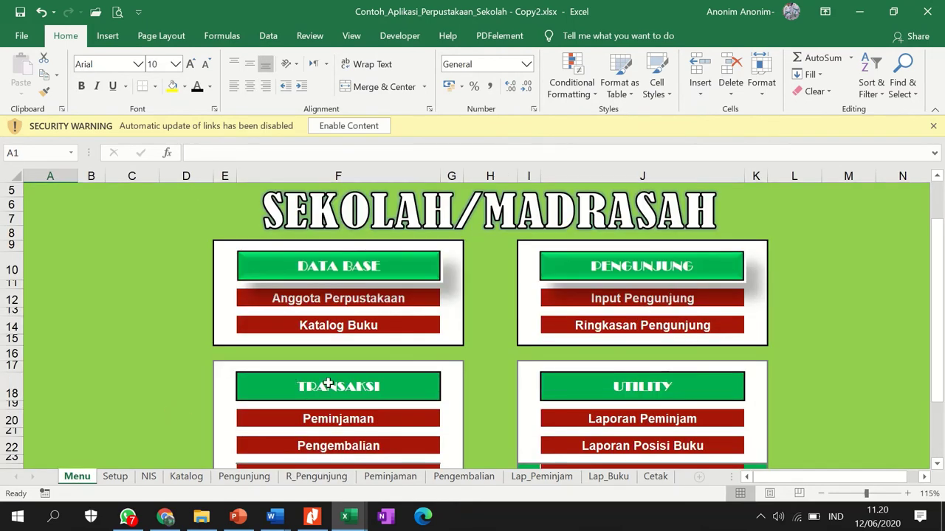
{"action": "scroll", "coordinate": [326, 382], "scroll_direction": "down", "scroll_amount": 3}
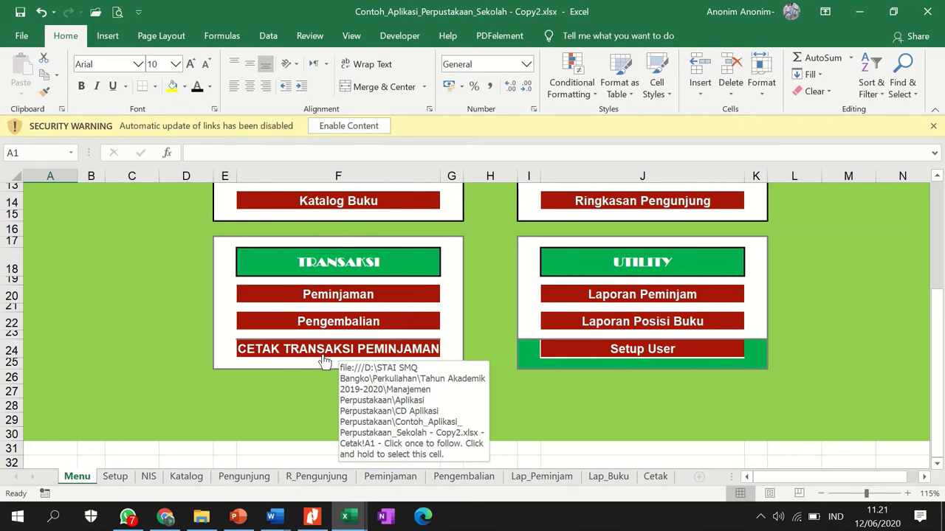
{"action": "left_click", "coordinate": [309, 298]}
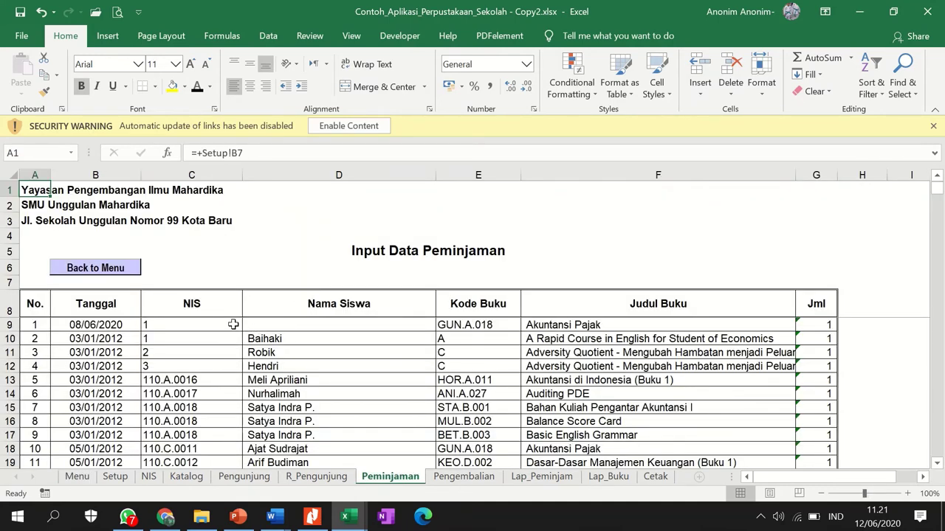
Step: Inspect the loan row's NIS in C10, date in B10 and student name in D10
{"action": "left_click", "coordinate": [224, 322]}
{"action": "left_click", "coordinate": [231, 339]}
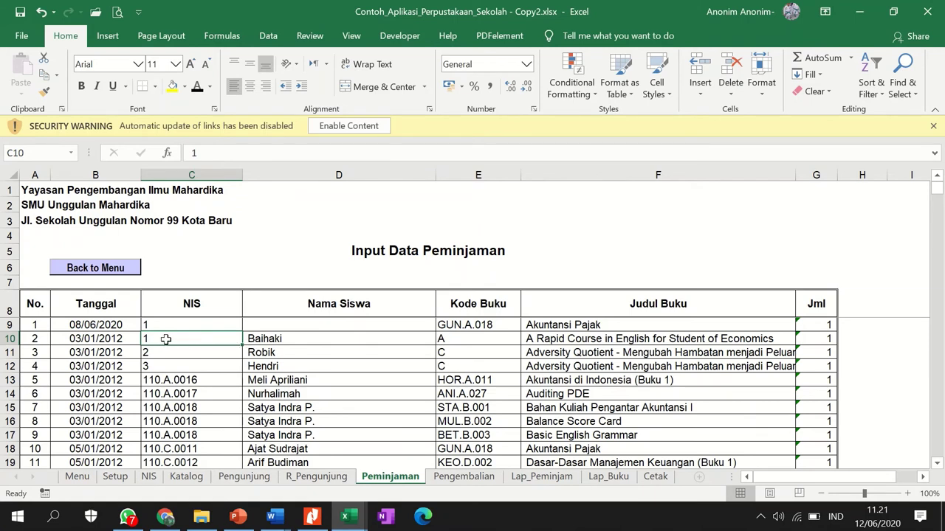
{"action": "left_click", "coordinate": [92, 336]}
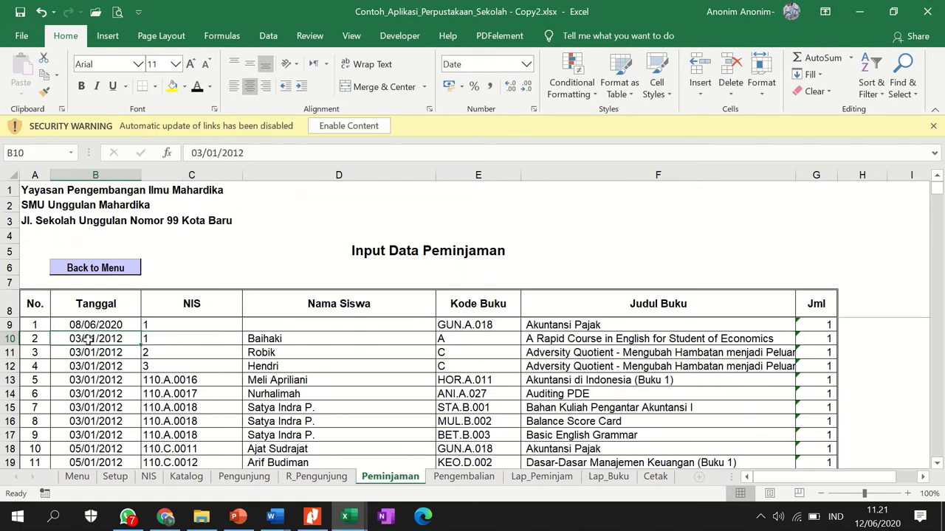
{"action": "left_click", "coordinate": [168, 341]}
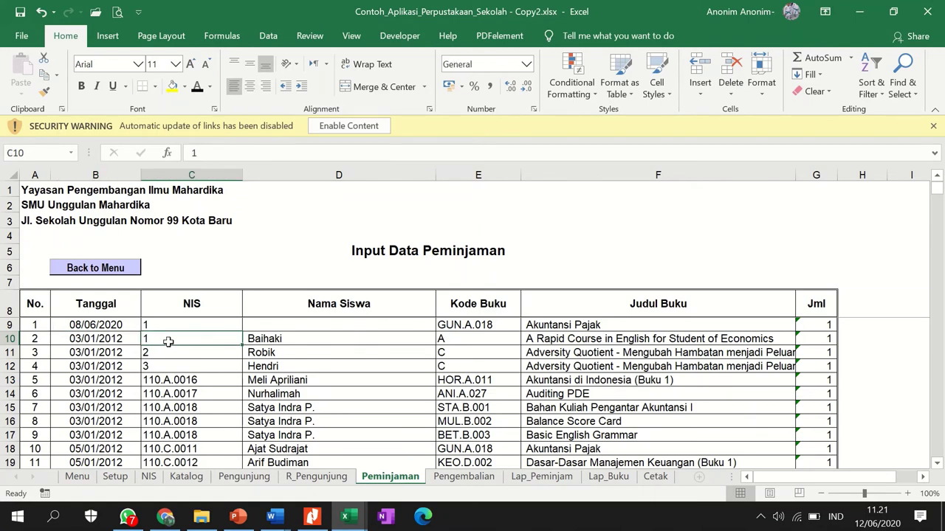
{"action": "left_click", "coordinate": [327, 339]}
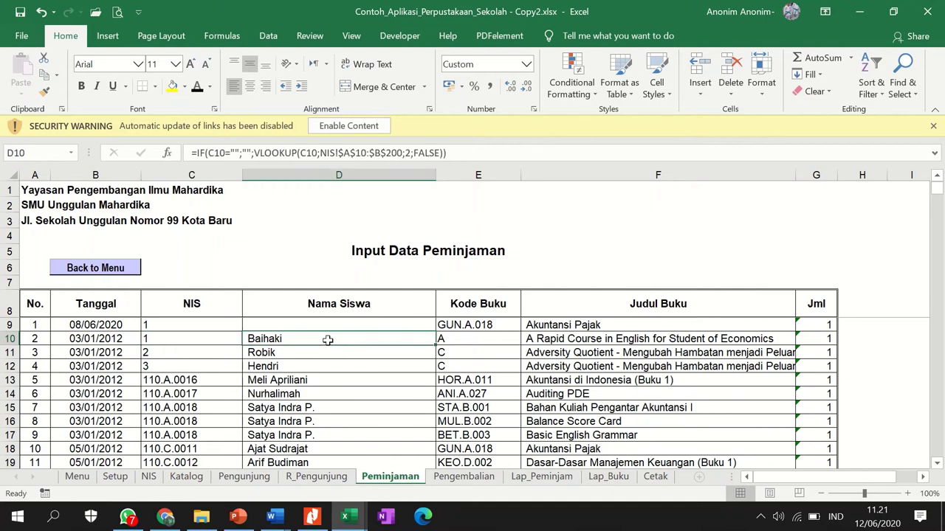
Step: Highlight the D10 student-name lookup formula in the formula bar, then list the open Word documents
{"action": "left_click", "coordinate": [198, 153]}
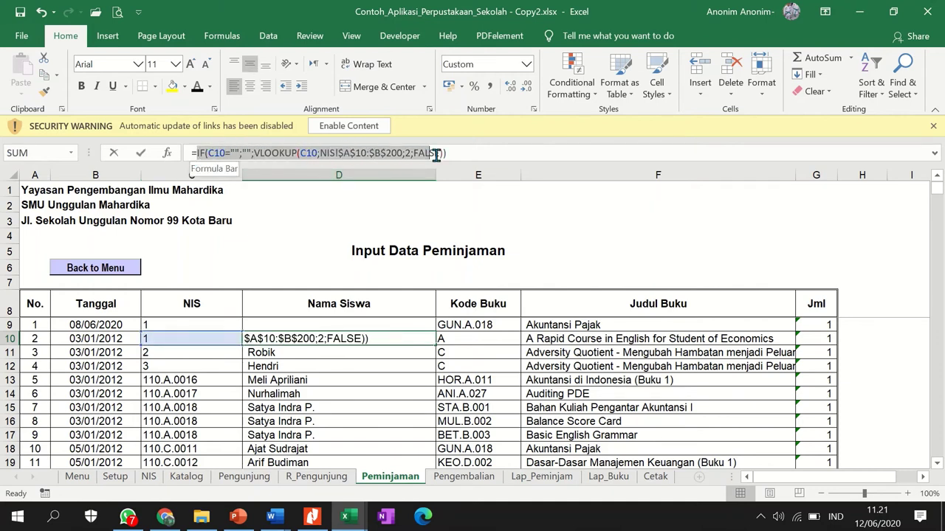
{"action": "left_click_drag", "start_coordinate": [230, 148], "coordinate": [479, 150]}
{"action": "left_click", "coordinate": [466, 153]}
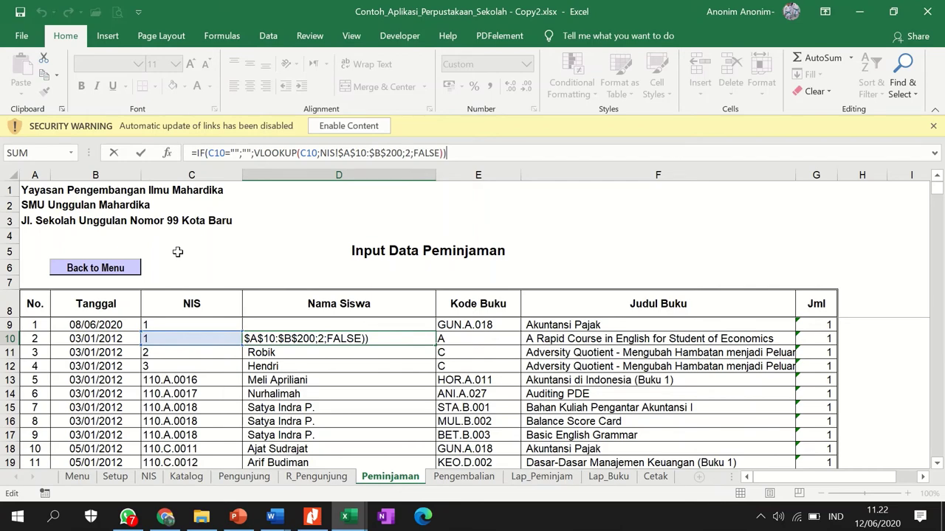
{"action": "left_click", "coordinate": [270, 517]}
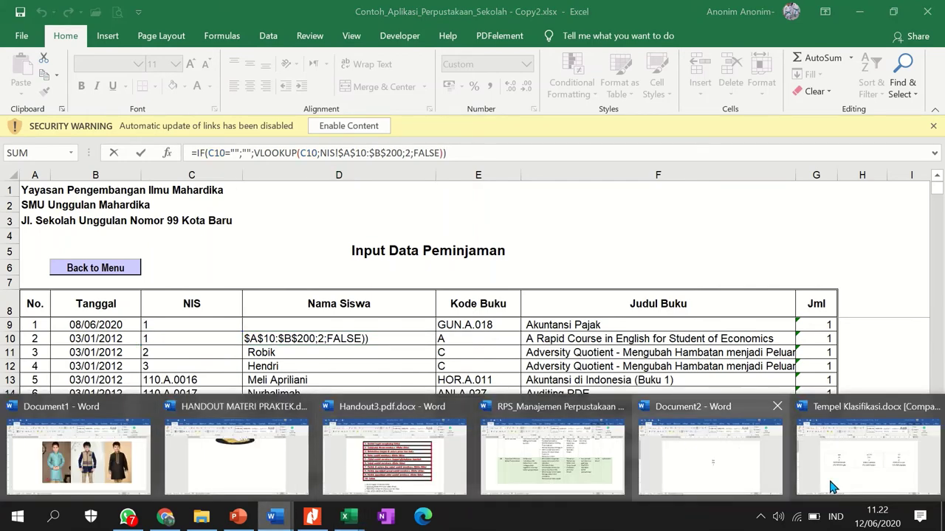
Step: Bring RPS_Manajemen Perpustakaan MPI.docx forward and scroll to its Buku Rujukan list
{"action": "left_click", "coordinate": [569, 474]}
{"action": "scroll", "coordinate": [586, 350], "scroll_direction": "down", "scroll_amount": 5}
{"action": "scroll", "coordinate": [583, 346], "scroll_direction": "down", "scroll_amount": 5}
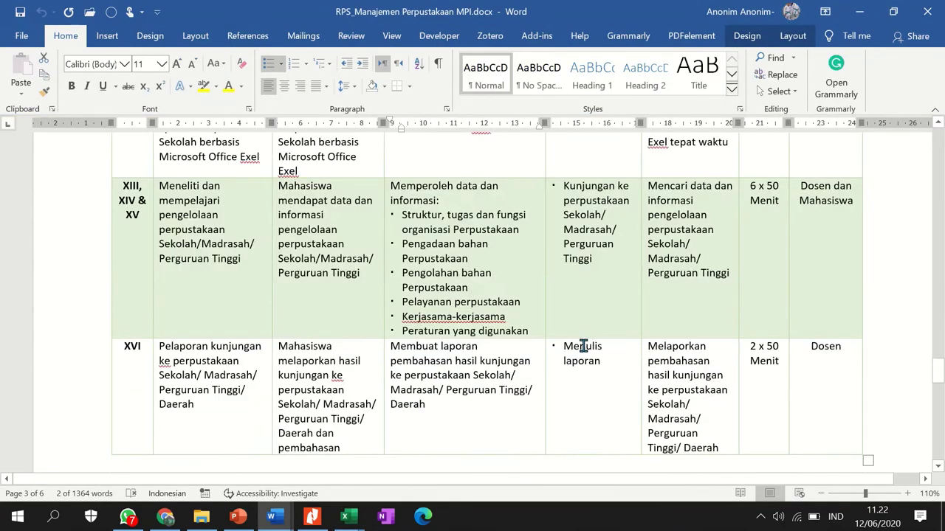
{"action": "scroll", "coordinate": [583, 346], "scroll_direction": "down", "scroll_amount": 15}
{"action": "scroll", "coordinate": [583, 341], "scroll_direction": "down", "scroll_amount": 5}
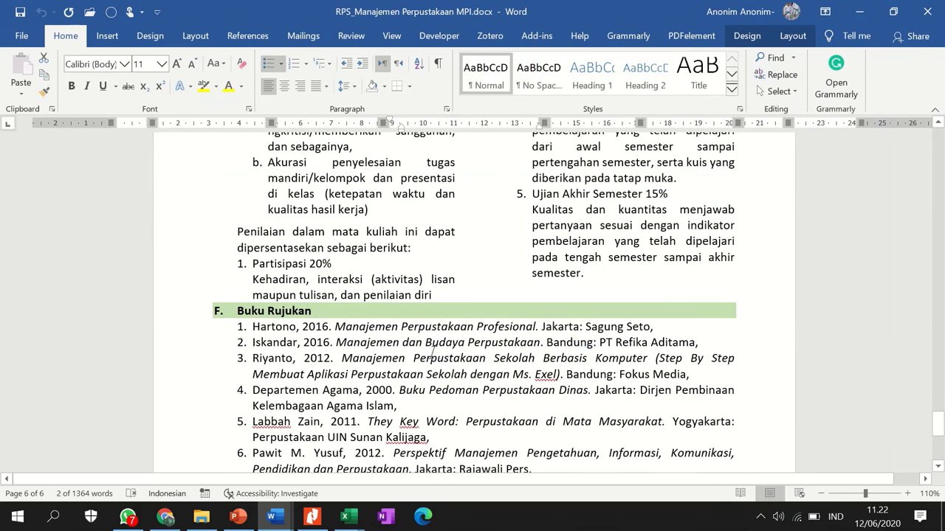
Step: Highlight the third and first references, then clear the marking from the list
{"action": "triple_click", "coordinate": [272, 358]}
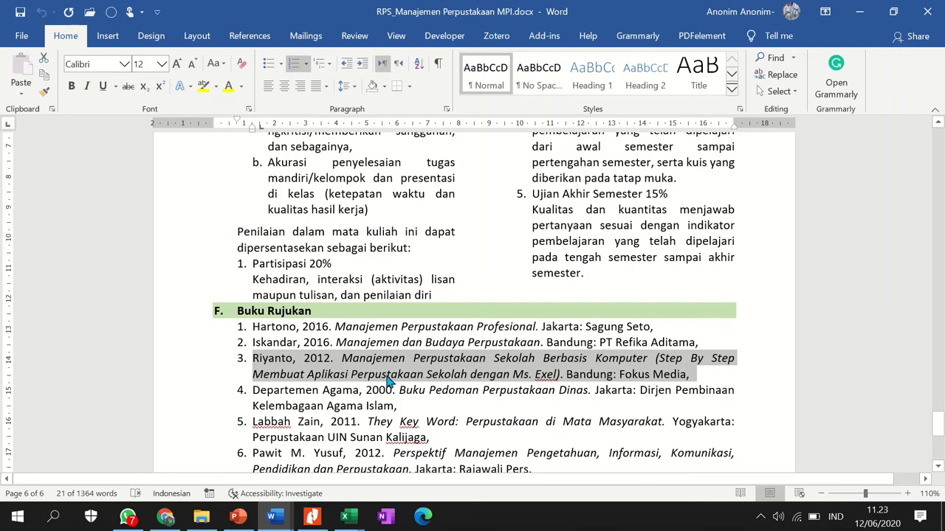
{"action": "double_click", "coordinate": [284, 326]}
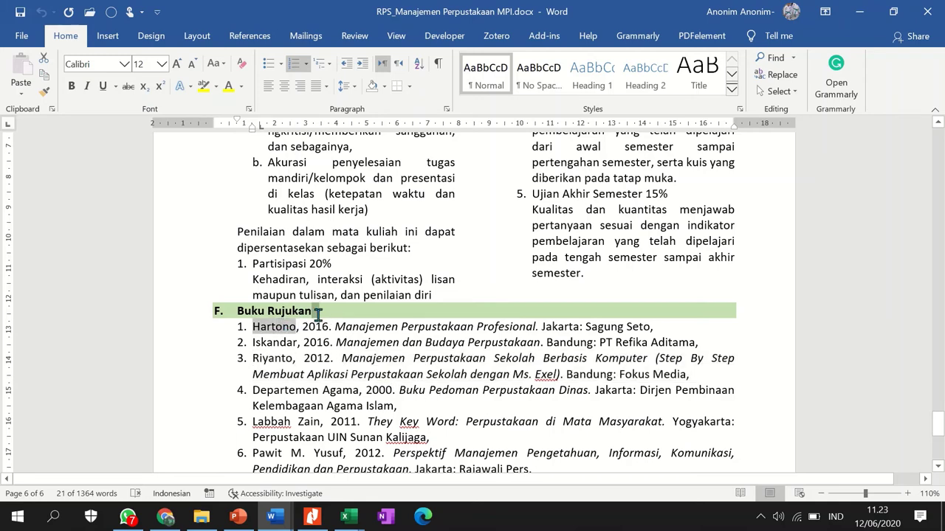
{"action": "mouse_move", "coordinate": [317, 315]}
{"action": "left_mouse_down"}
{"action": "mouse_move", "coordinate": [697, 329]}
{"action": "mouse_move", "coordinate": [699, 343]}
{"action": "left_mouse_up"}
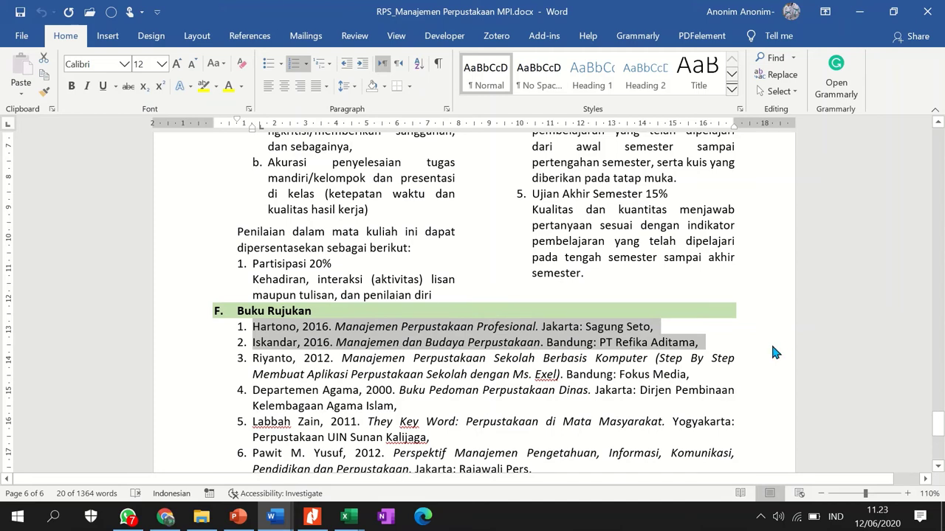
{"action": "left_click", "coordinate": [270, 362]}
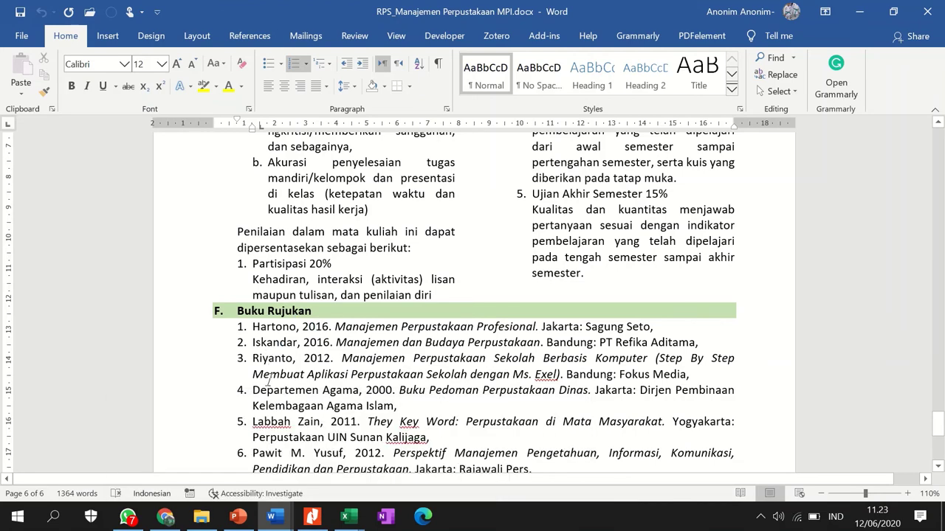
{"action": "mouse_move", "coordinate": [346, 517]}
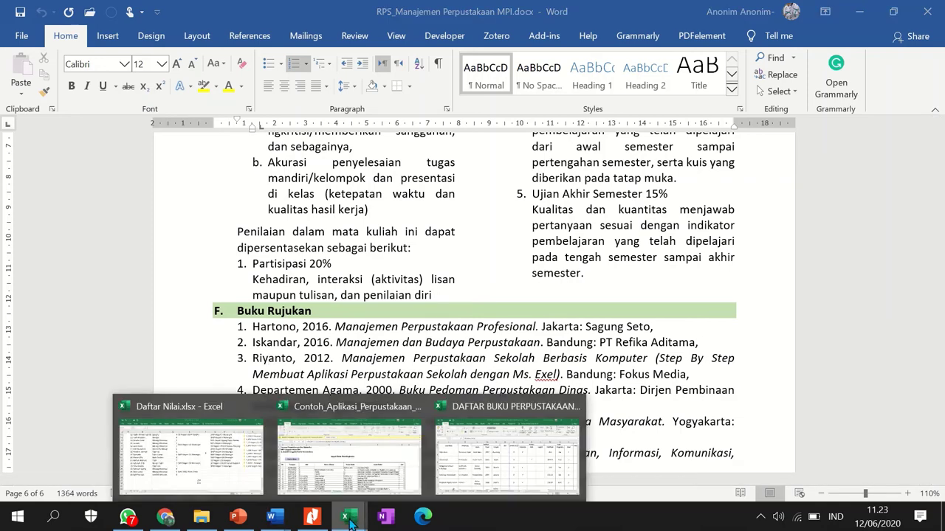
Step: Return to the library workbook and open the CETAK TRANSAKSI PEMINJAMAN receipt sheet
{"action": "left_click", "coordinate": [337, 490]}
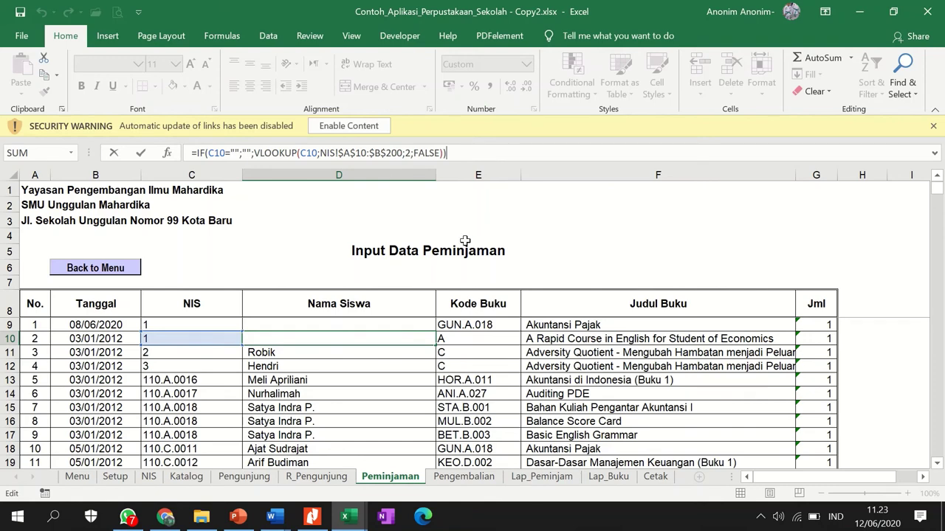
{"action": "left_click", "coordinate": [83, 268]}
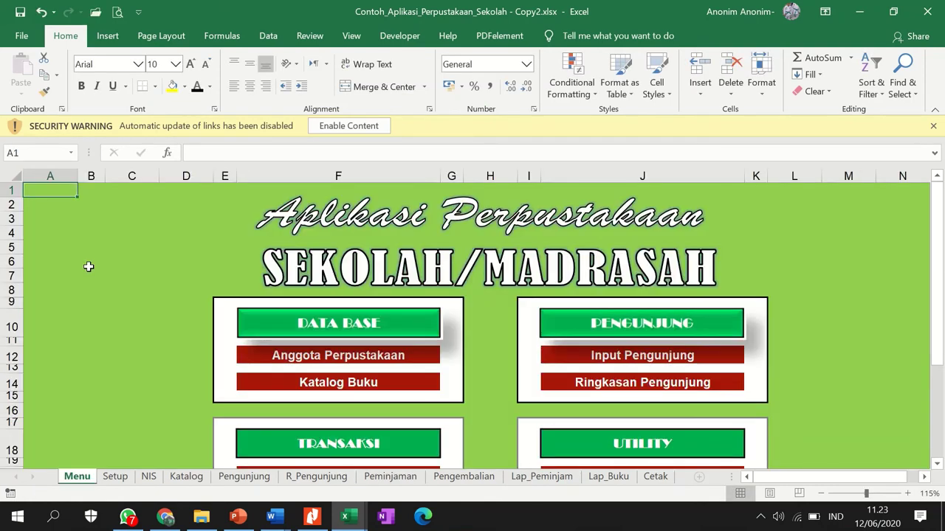
{"action": "scroll", "coordinate": [649, 395], "scroll_direction": "down", "scroll_amount": 1}
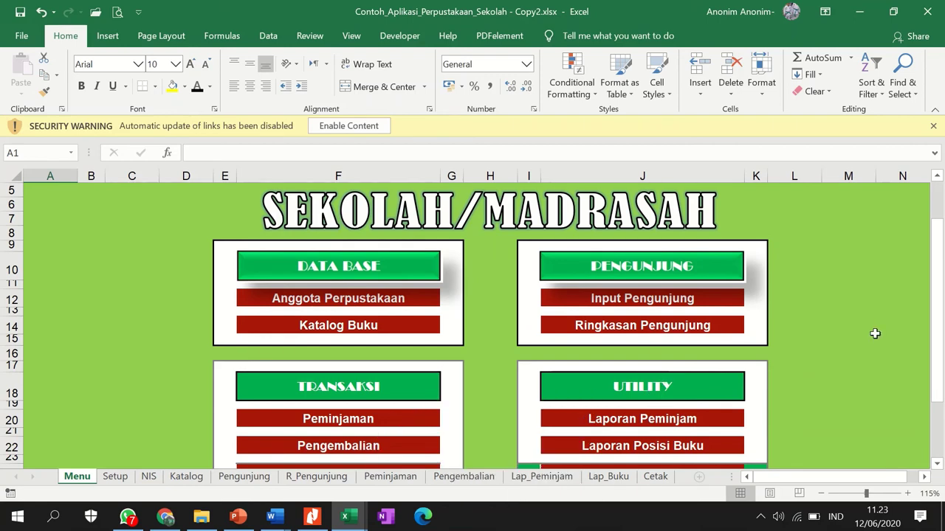
{"action": "scroll", "coordinate": [871, 336], "scroll_direction": "down", "scroll_amount": 1}
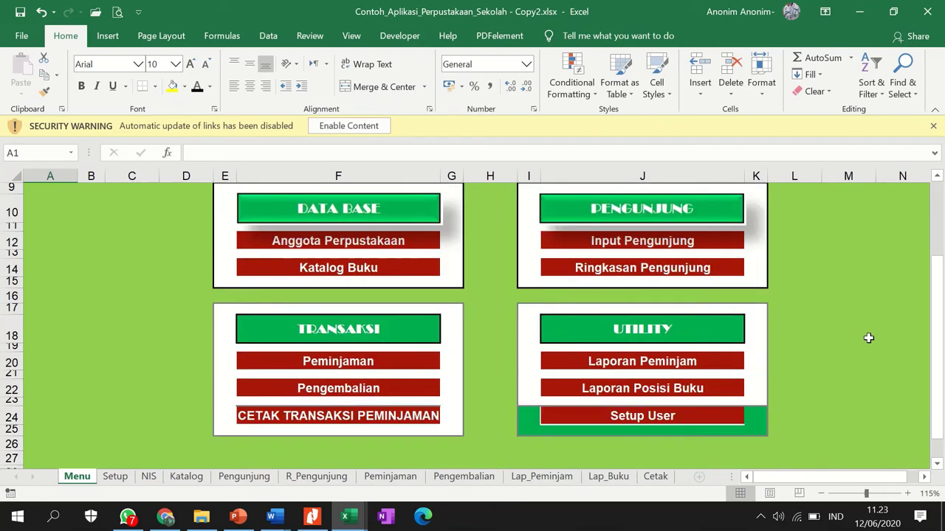
{"action": "left_click", "coordinate": [385, 418]}
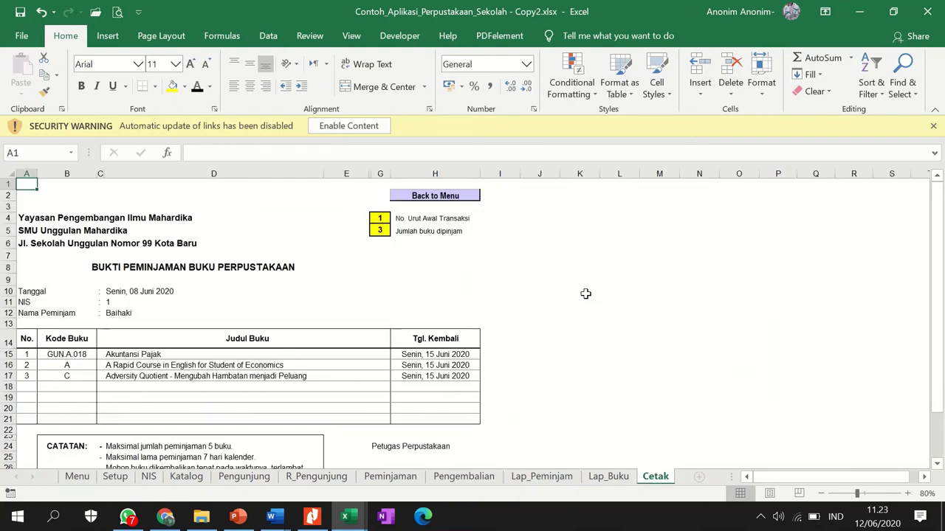
Step: Select the receipt's numbering cells A15:A21 to inspect the three borrowed books
{"action": "scroll", "coordinate": [593, 298], "scroll_direction": "down", "scroll_amount": 1}
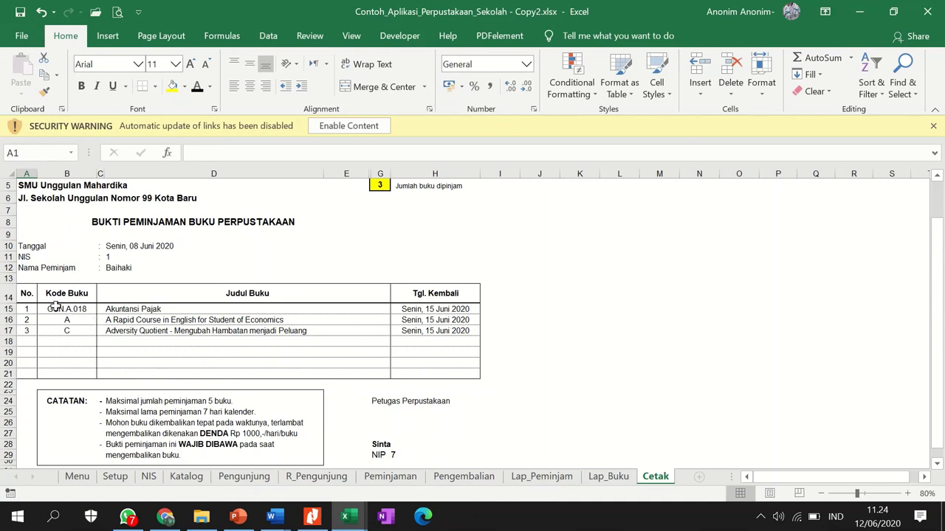
{"action": "left_click_drag", "start_coordinate": [26, 309], "coordinate": [25, 374]}
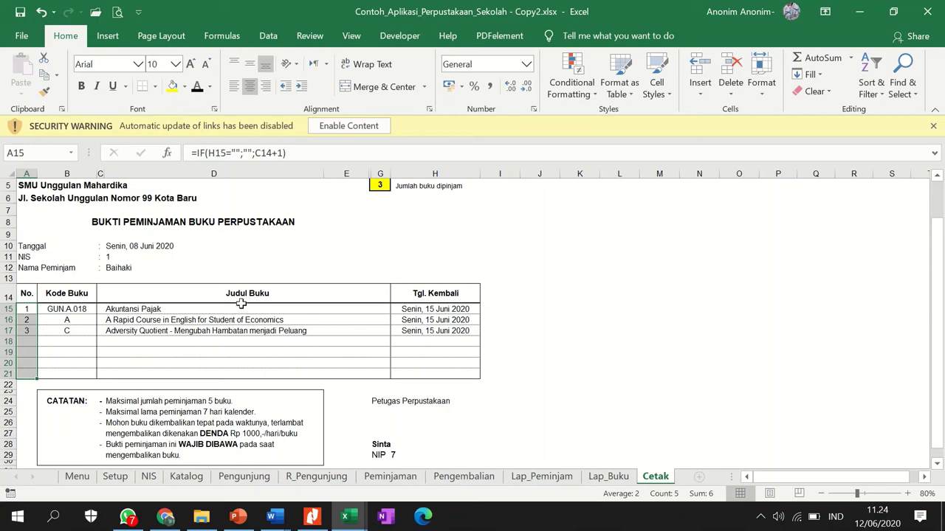
{"action": "scroll", "coordinate": [243, 288], "scroll_direction": "up", "scroll_amount": 2}
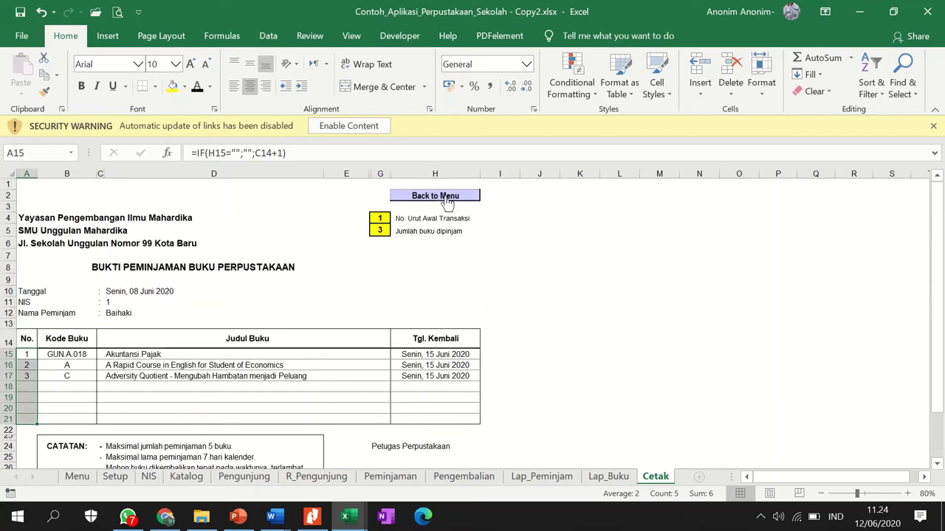
Step: Open the Laporan Peminjam report and review its 15 borrowed, 10 returned, 5 outstanding totals
{"action": "left_click", "coordinate": [446, 196]}
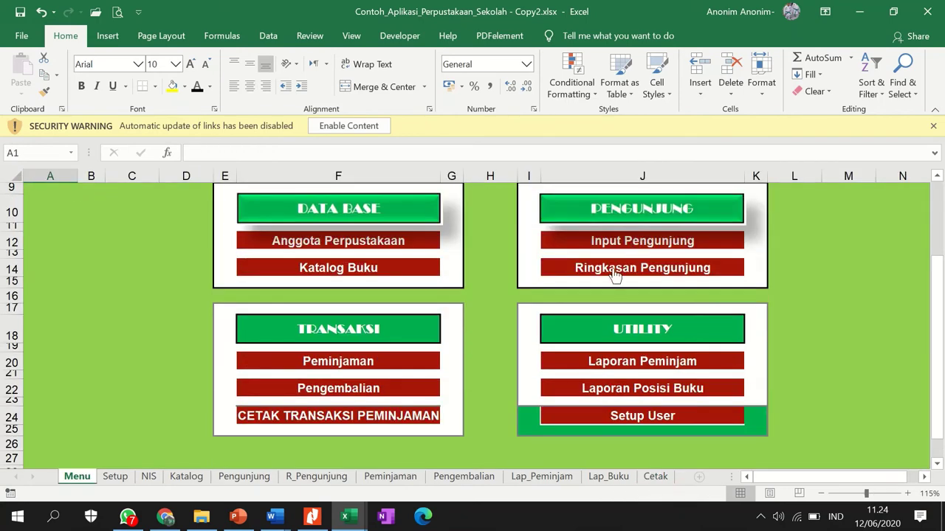
{"action": "left_click", "coordinate": [639, 360]}
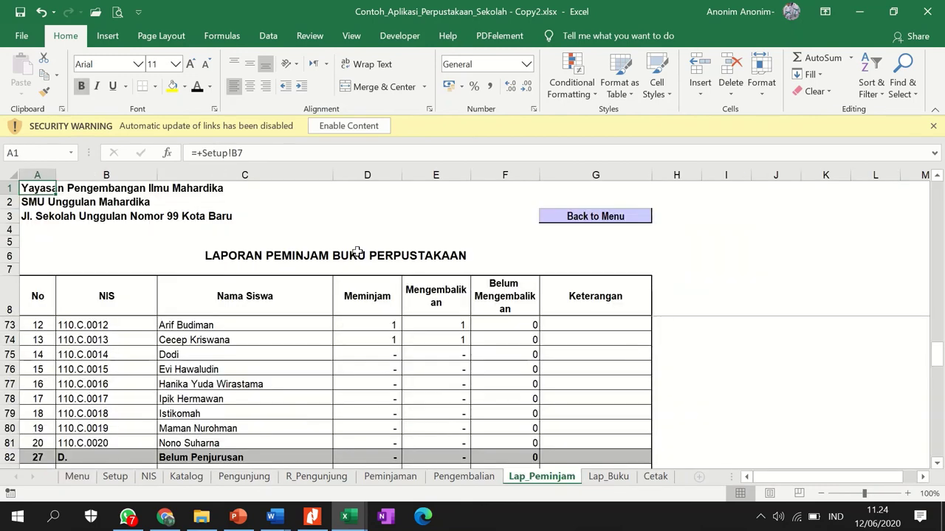
{"action": "scroll", "coordinate": [383, 299], "scroll_direction": "down", "scroll_amount": 4}
{"action": "scroll", "coordinate": [383, 303], "scroll_direction": "down", "scroll_amount": 4}
{"action": "scroll", "coordinate": [383, 307], "scroll_direction": "down", "scroll_amount": 8}
{"action": "scroll", "coordinate": [383, 307], "scroll_direction": "up", "scroll_amount": 1}
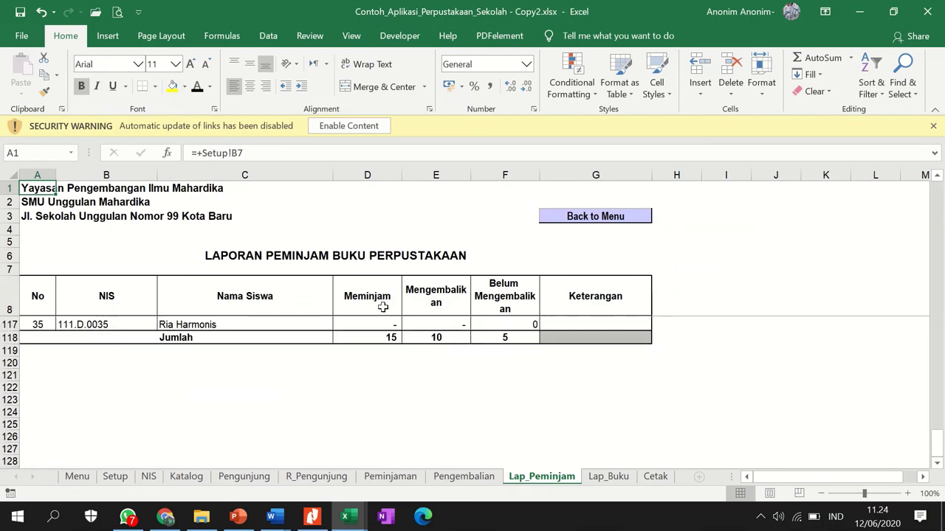
{"action": "scroll", "coordinate": [383, 307], "scroll_direction": "up", "scroll_amount": 4}
{"action": "scroll", "coordinate": [382, 306], "scroll_direction": "up", "scroll_amount": 3}
{"action": "scroll", "coordinate": [382, 304], "scroll_direction": "up", "scroll_amount": 10}
{"action": "scroll", "coordinate": [382, 305], "scroll_direction": "up", "scroll_amount": 4}
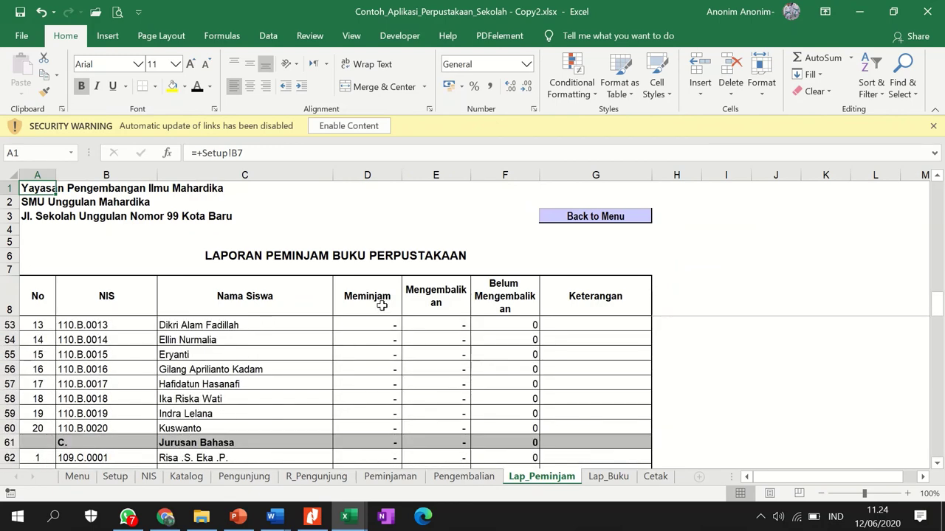
Step: Go back to the main Menu sheet and scroll down its sections
{"action": "left_click", "coordinate": [598, 218]}
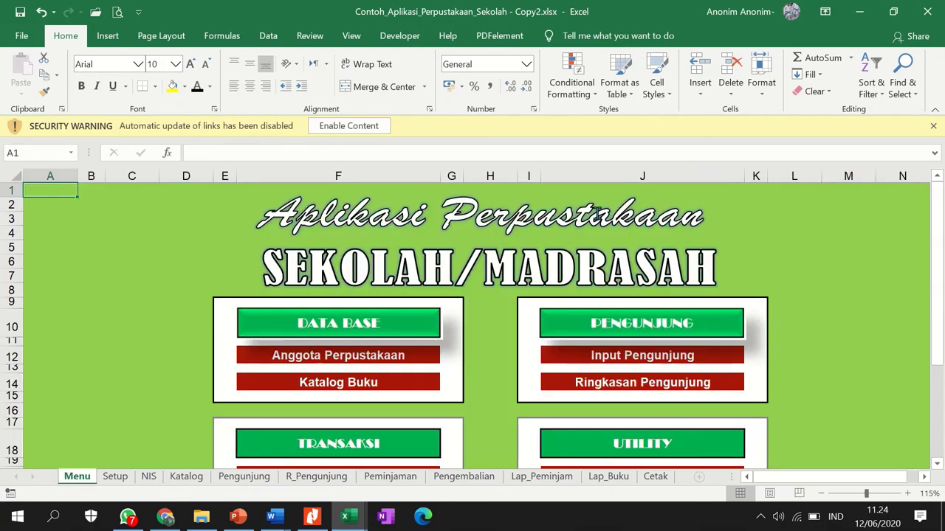
{"action": "scroll", "coordinate": [716, 347], "scroll_direction": "down", "scroll_amount": 2}
{"action": "scroll", "coordinate": [721, 369], "scroll_direction": "down", "scroll_amount": 4}
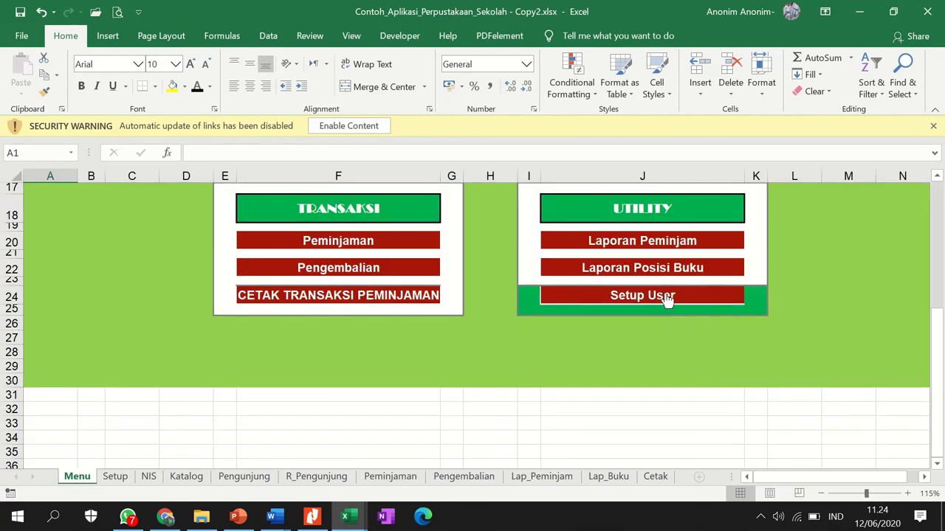
Step: Show the Laporan Posisi Buku stock report (774 books, 770 ready) and inspect G161's ready-stock formula
{"action": "left_click", "coordinate": [660, 272]}
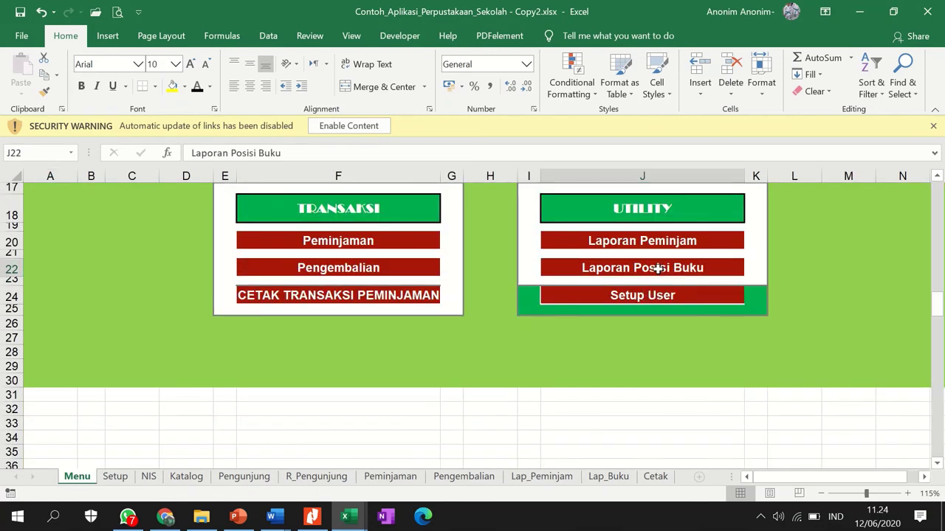
{"action": "scroll", "coordinate": [651, 371], "scroll_direction": "up", "scroll_amount": 5}
{"action": "scroll", "coordinate": [652, 371], "scroll_direction": "up", "scroll_amount": 5}
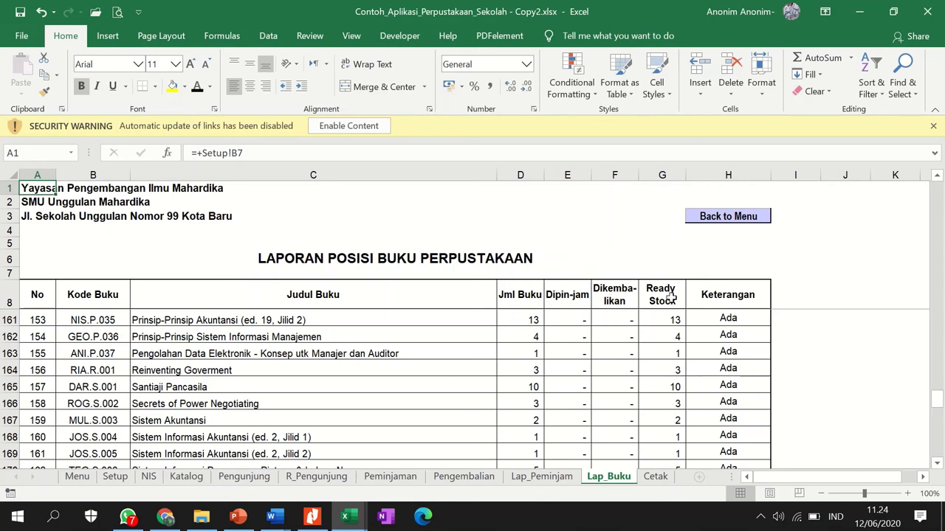
{"action": "left_click", "coordinate": [671, 320]}
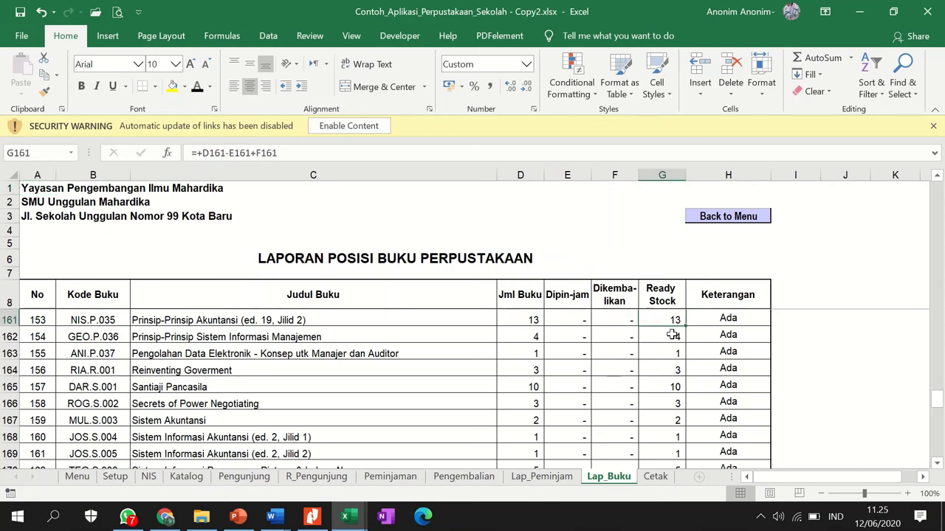
{"action": "scroll", "coordinate": [711, 364], "scroll_direction": "down", "scroll_amount": 3}
{"action": "scroll", "coordinate": [711, 366], "scroll_direction": "down", "scroll_amount": 5}
{"action": "scroll", "coordinate": [711, 367], "scroll_direction": "down", "scroll_amount": 1}
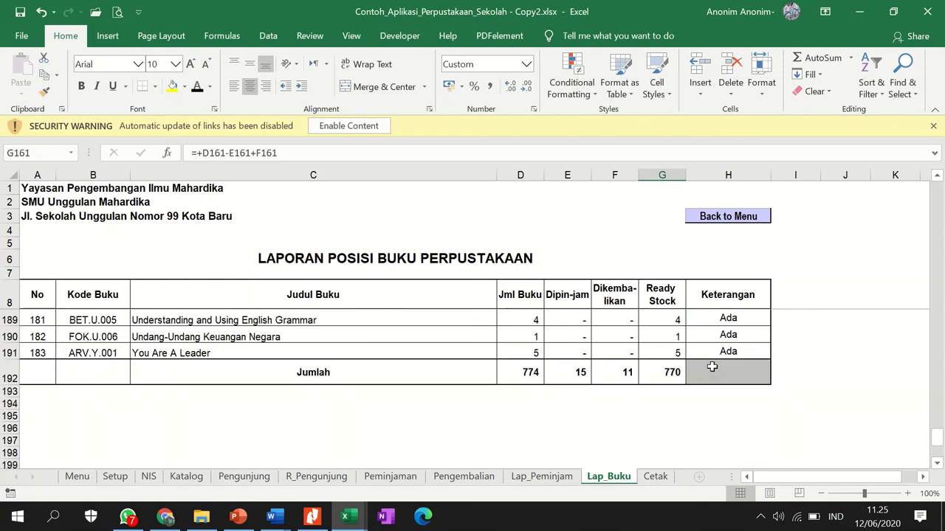
{"action": "scroll", "coordinate": [711, 366], "scroll_direction": "up", "scroll_amount": 7}
{"action": "scroll", "coordinate": [705, 367], "scroll_direction": "up", "scroll_amount": 6}
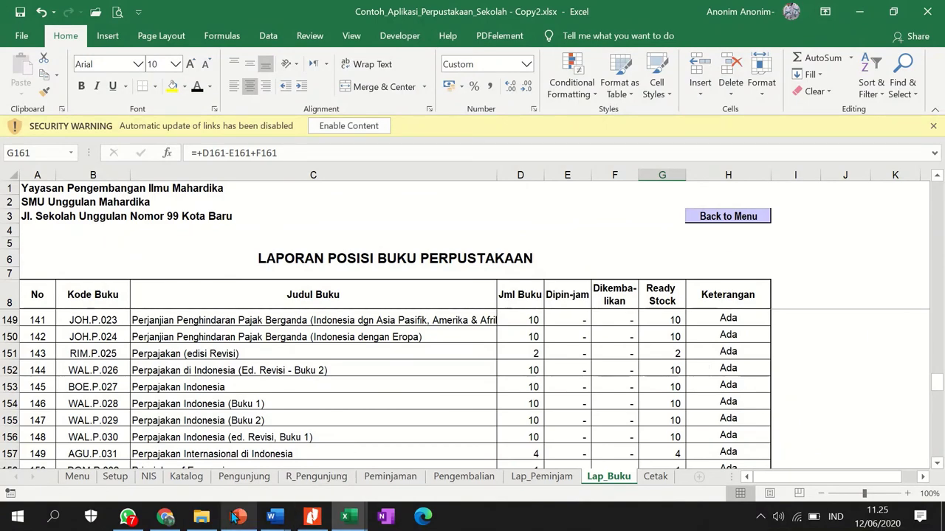
Step: Select the e-journal page's full web address in Chrome, then bring up WhatsApp
{"action": "left_click", "coordinate": [165, 516]}
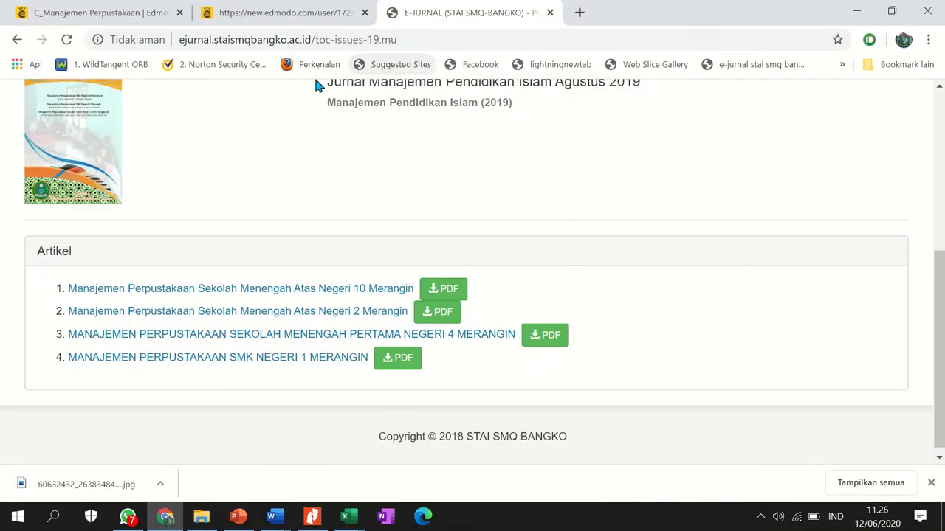
{"action": "left_click", "coordinate": [284, 41]}
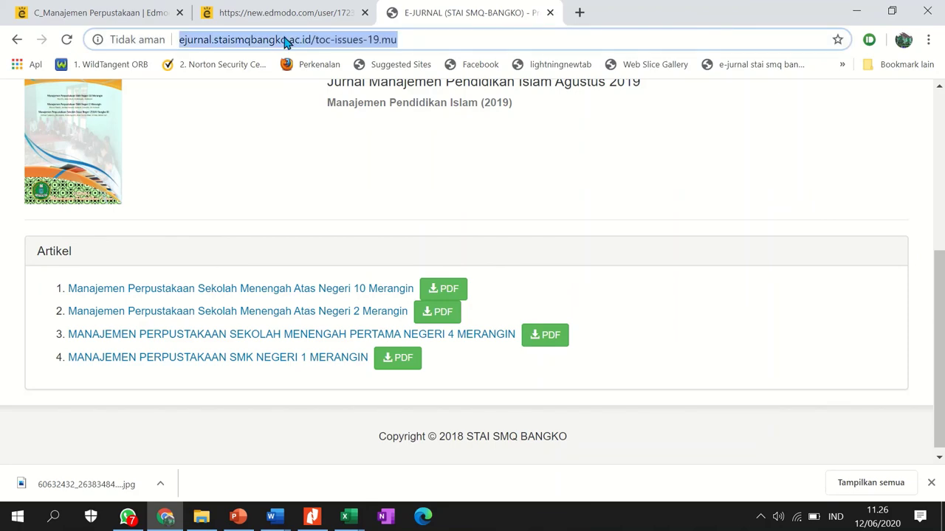
{"action": "left_click", "coordinate": [128, 516]}
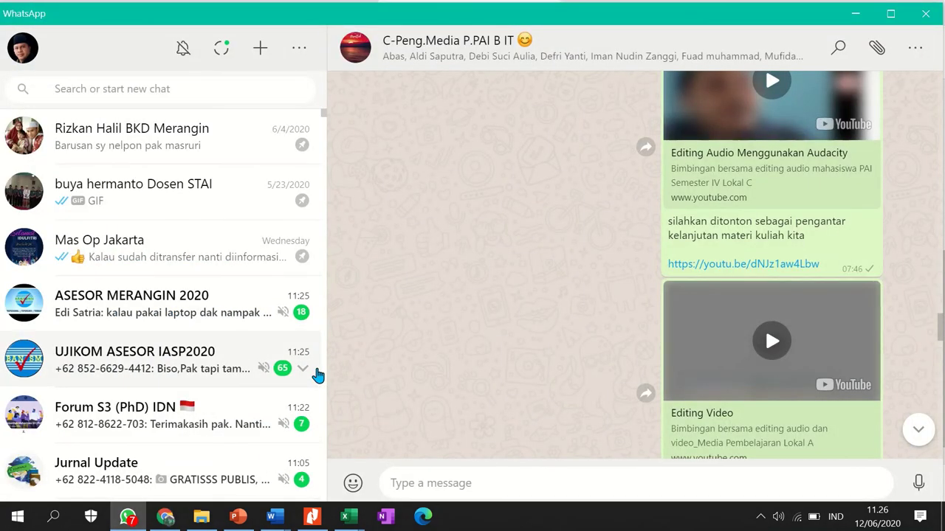
Step: Find and open the C_Manajemen Perpustakaan group chat by searching chats for 'c'
{"action": "type", "text": "http://ejurnal.staismqbangko.ac.id/toc-issues-19.mu"}
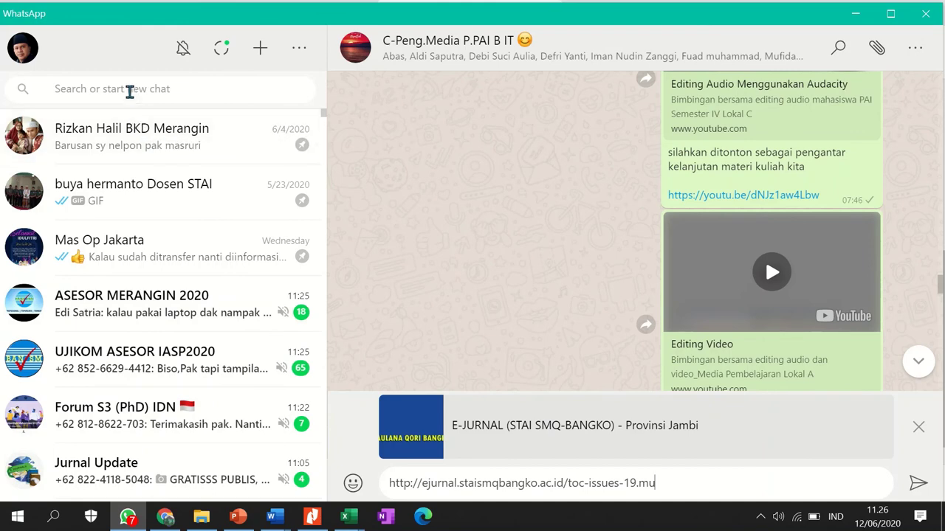
{"action": "left_click", "coordinate": [130, 91]}
{"action": "type", "text": "c"}
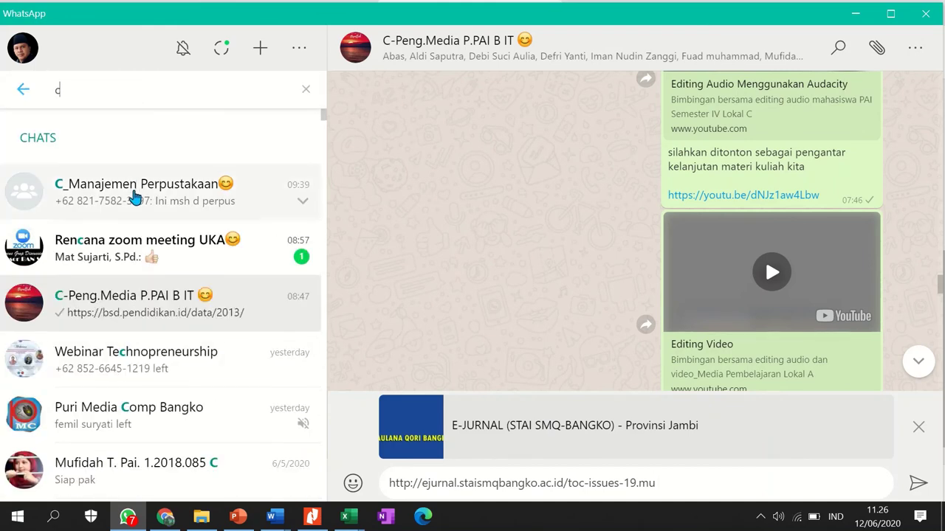
{"action": "left_click", "coordinate": [135, 195]}
Step: Paste the e-journal link into the group chat and send it
{"action": "type", "text": "http://ejurnal.staismqbangko.ac.id/toc-issues-19.mu"}
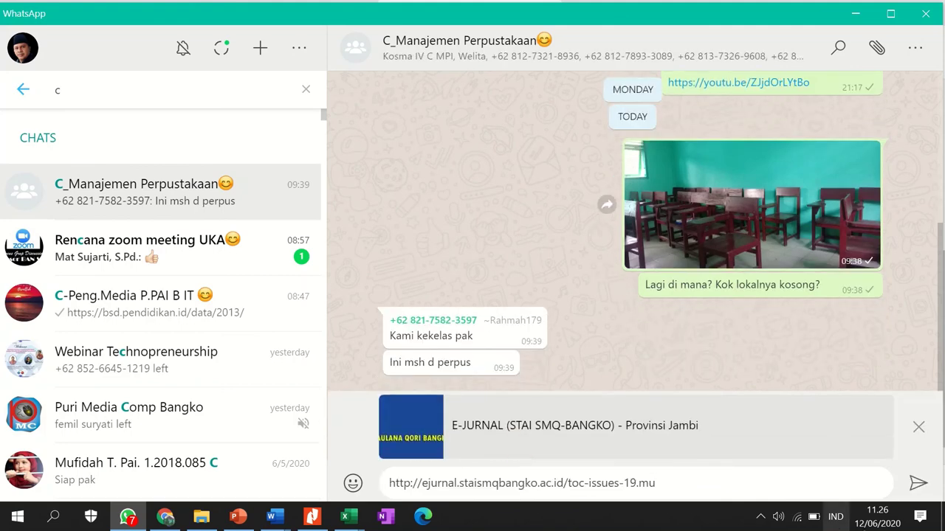
{"action": "left_click", "coordinate": [917, 485]}
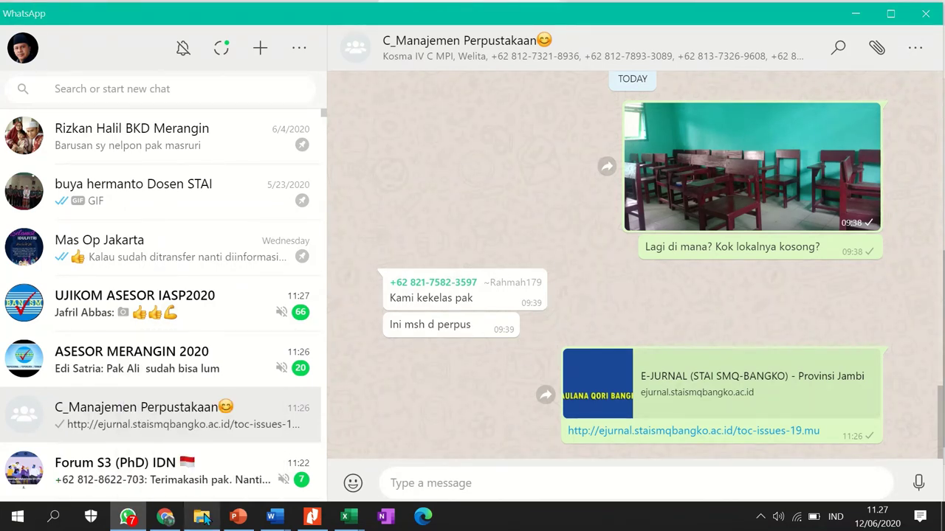
{"action": "key", "text": "super"}
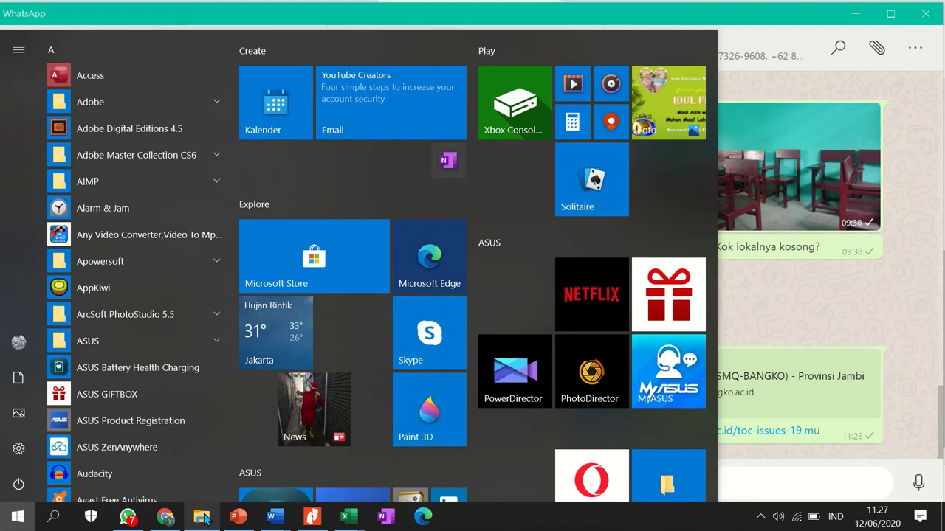